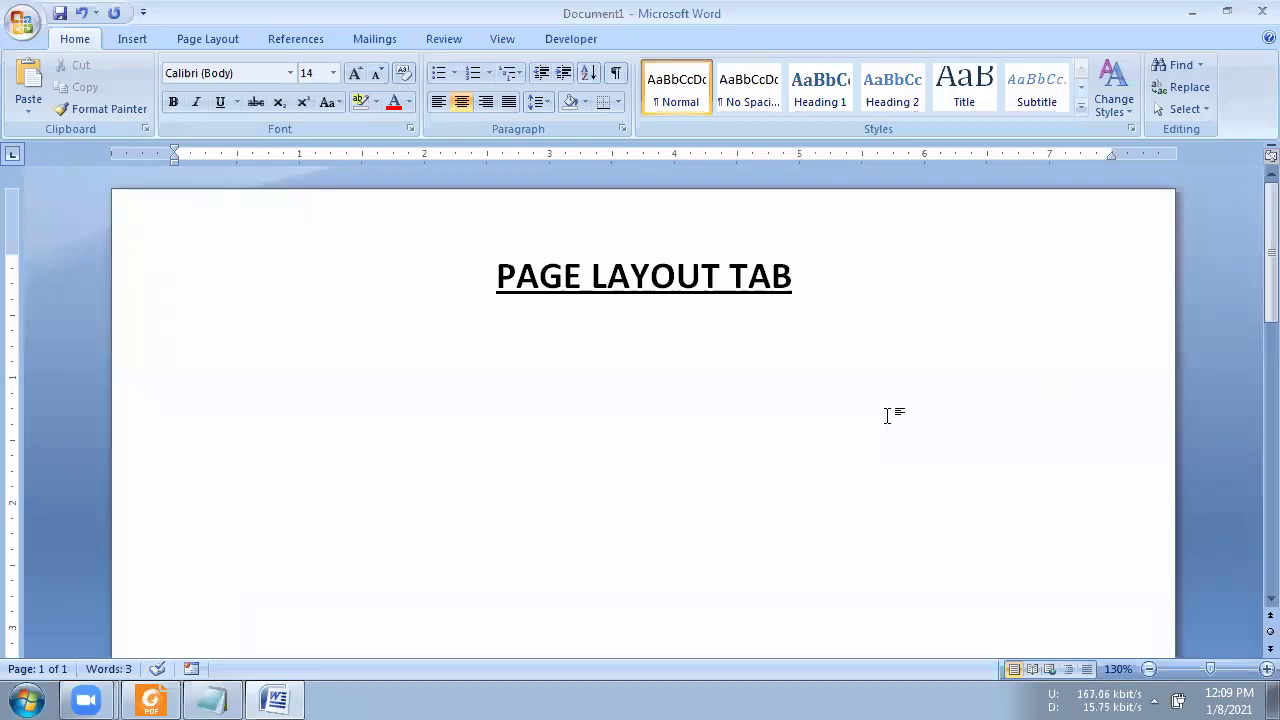
# Show the Page Layout commands and scroll through the PAGE LAYOUT TAB page.
pyautogui.click(206, 40)
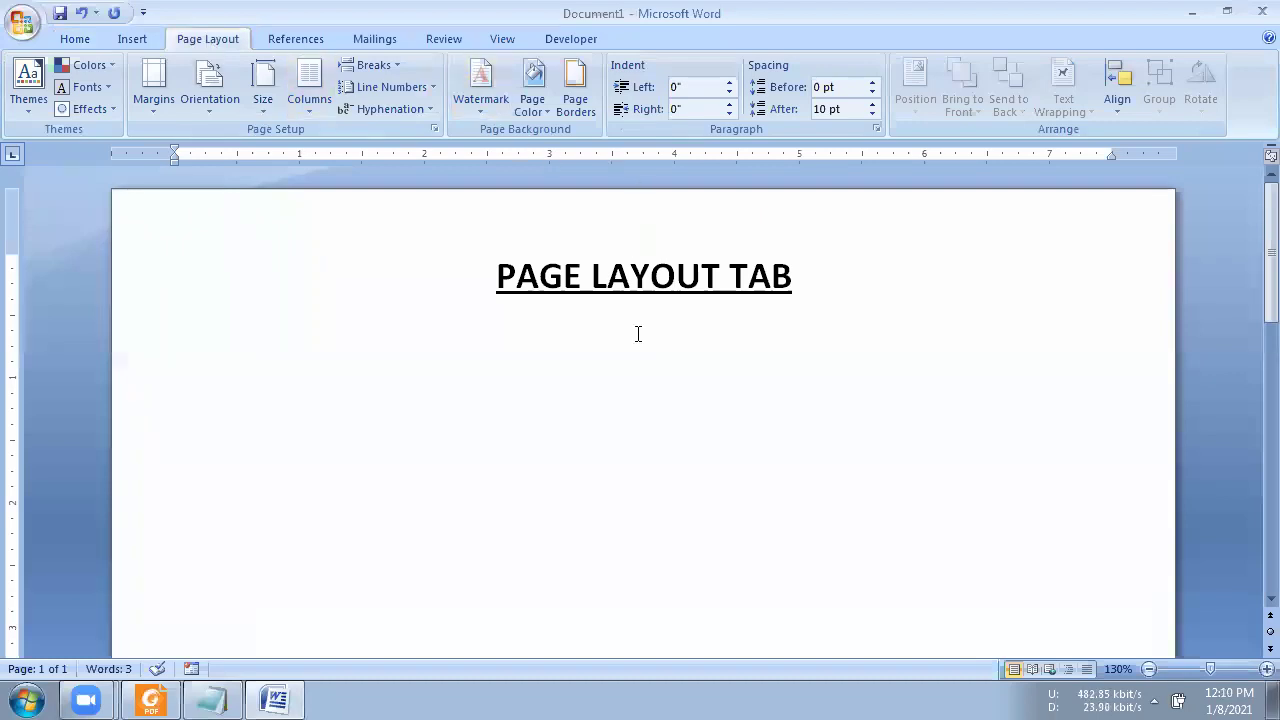
pyautogui.scroll(-3, 800, 450)
pyautogui.scroll(-3, 851, 430)
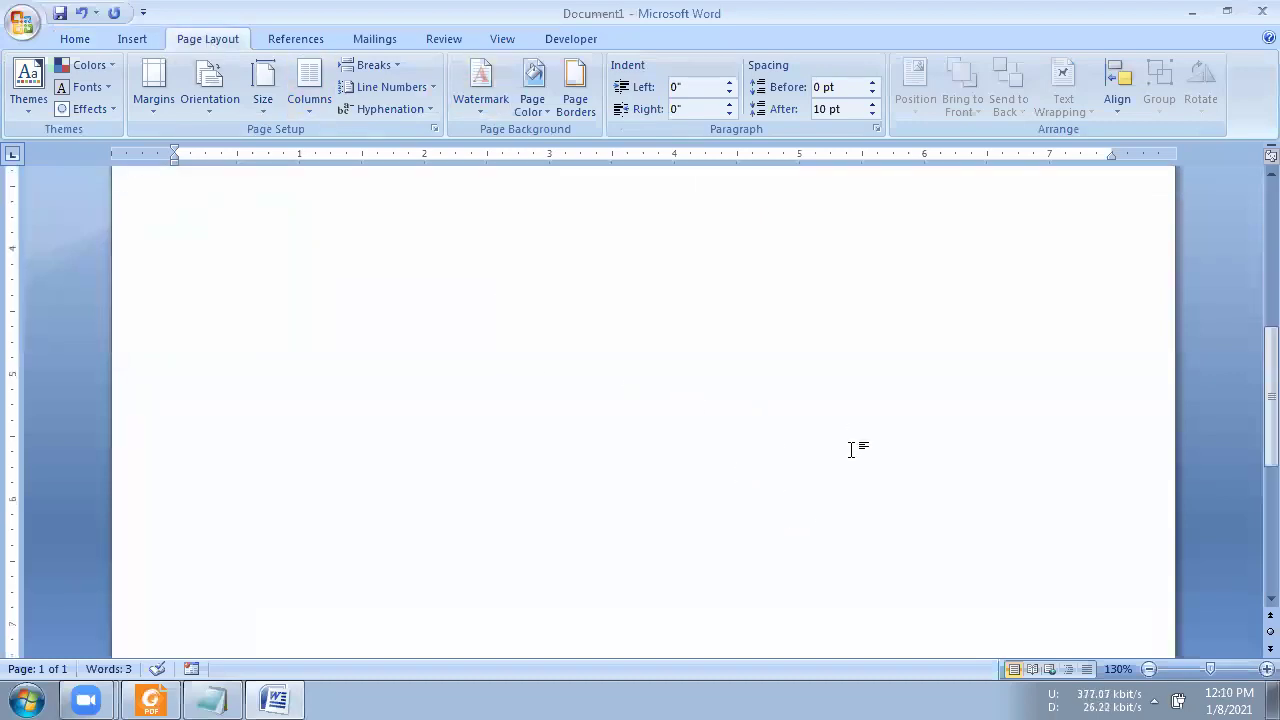
pyautogui.scroll(-3, 840, 460)
pyautogui.scroll(-3, 825, 490)
pyautogui.scroll(3, 823, 489)
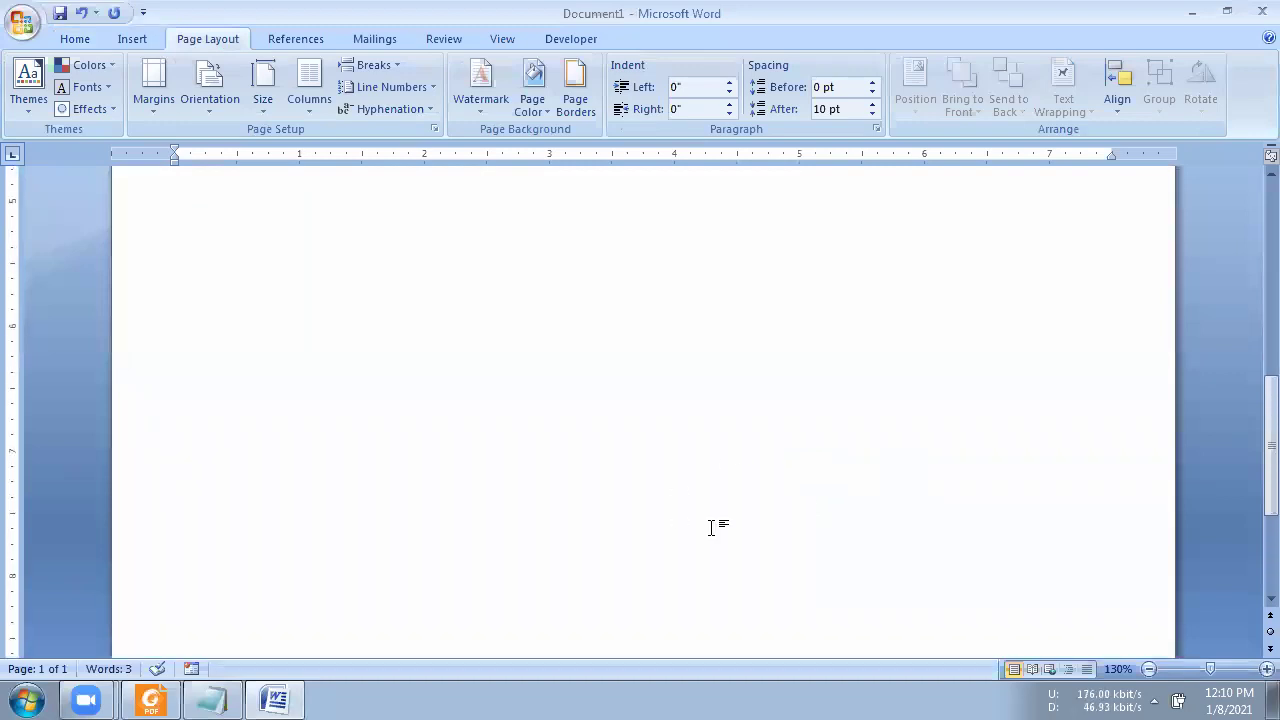
pyautogui.scroll(3, 714, 526)
pyautogui.scroll(6, 789, 443)
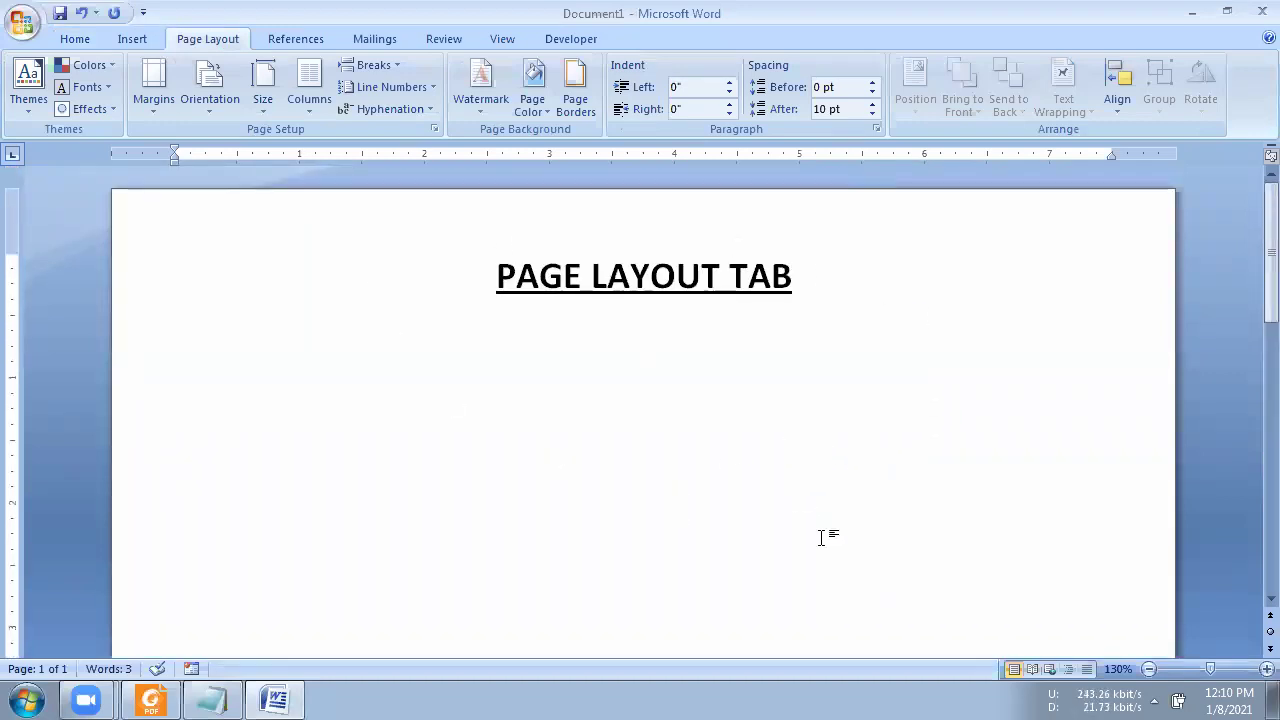
pyautogui.scroll(-1, 1019, 649)
pyautogui.scroll(-1, 1019, 649)
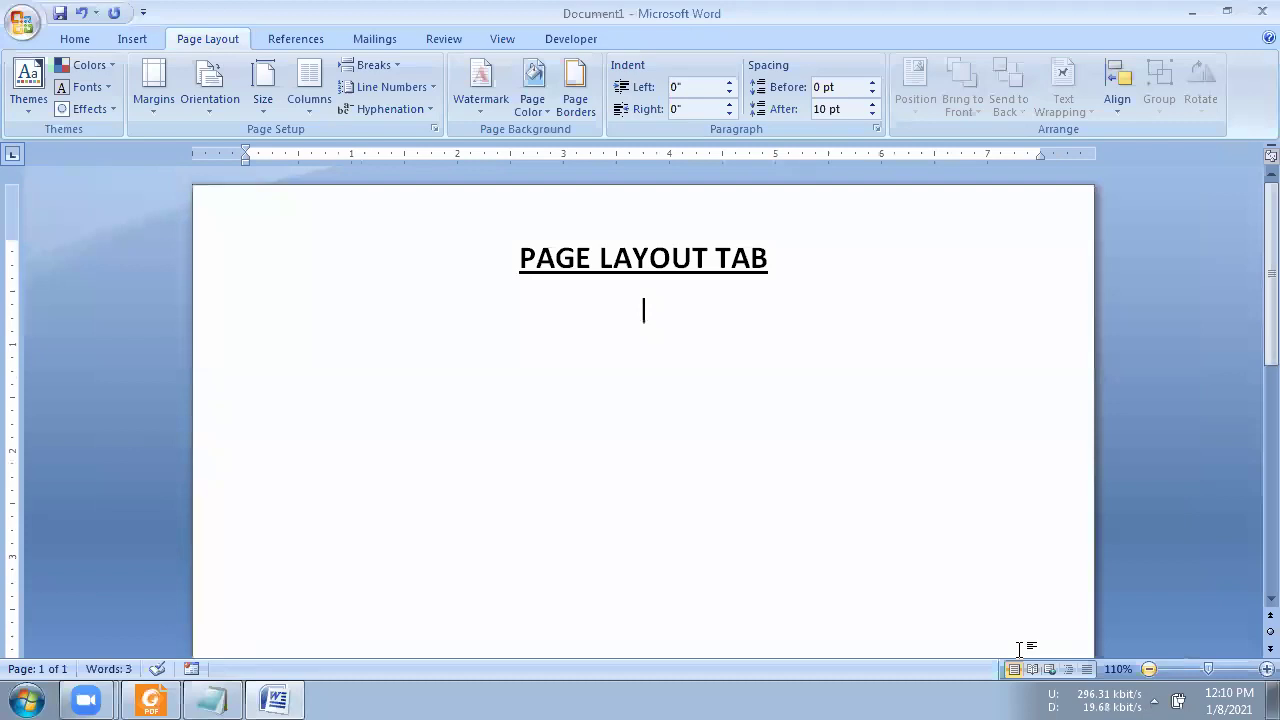
pyautogui.scroll(-2, 1019, 649)
pyautogui.scroll(-2, 1019, 649)
pyautogui.scroll(-1, 1019, 649)
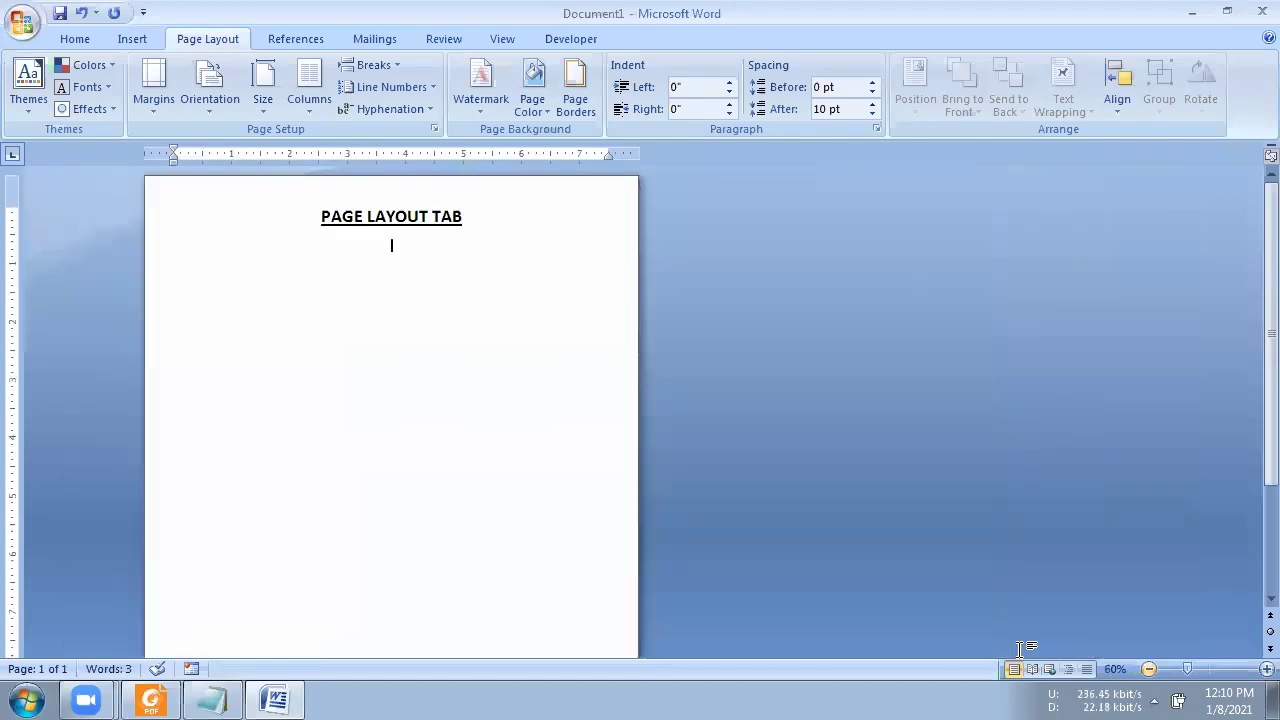
pyautogui.scroll(-1, 1019, 649)
pyautogui.scroll(-1, 1019, 649)
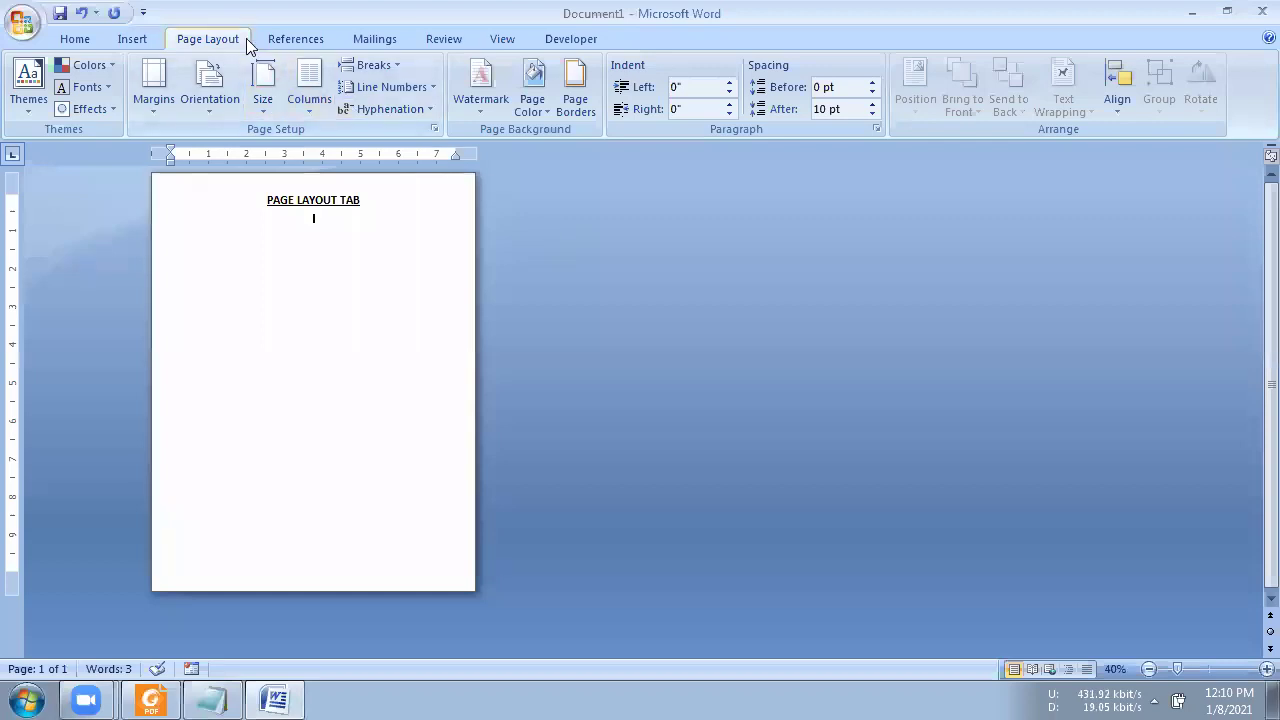
pyautogui.click(488, 104)
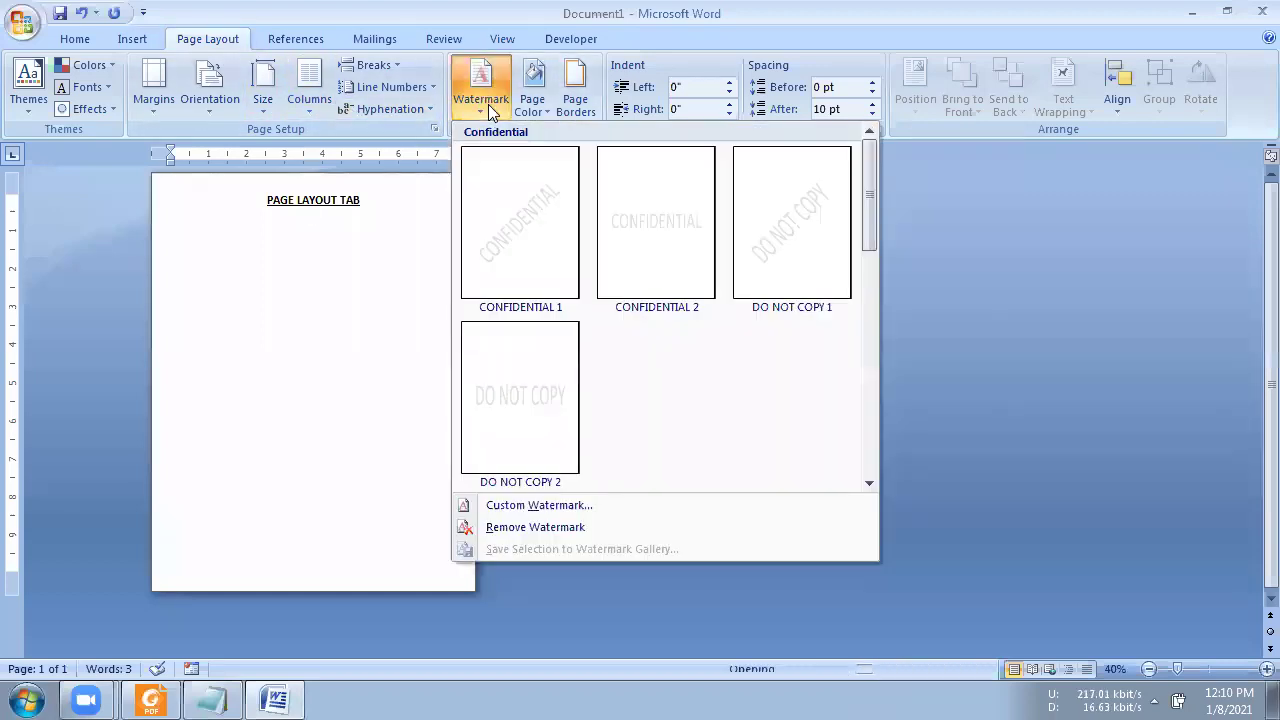
pyautogui.click(351, 232)
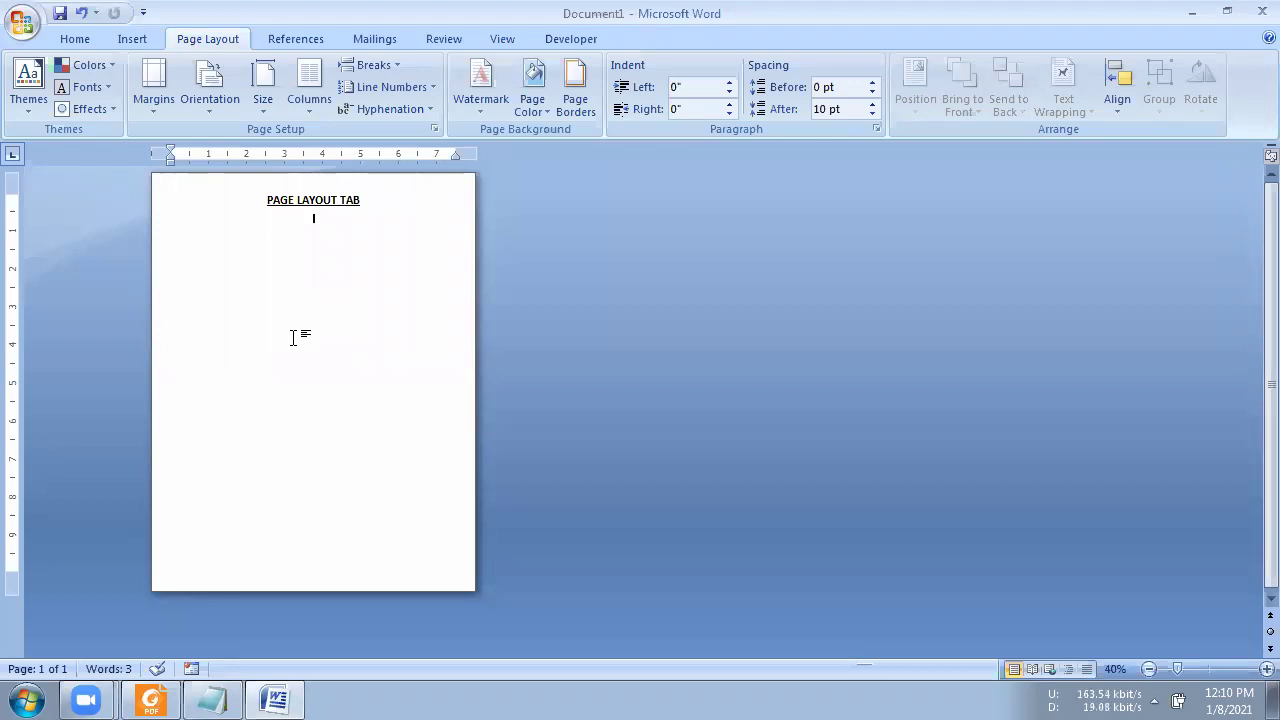
# Generate ten sample paragraphs under the title with =rand(10,4), zoomed to 70%.
pyautogui.write('Brand')
pyautogui.write('(10,4')
pyautogui.write(')')
pyautogui.click(1266, 669)
pyautogui.click(1266, 669)
pyautogui.click(1266, 669)
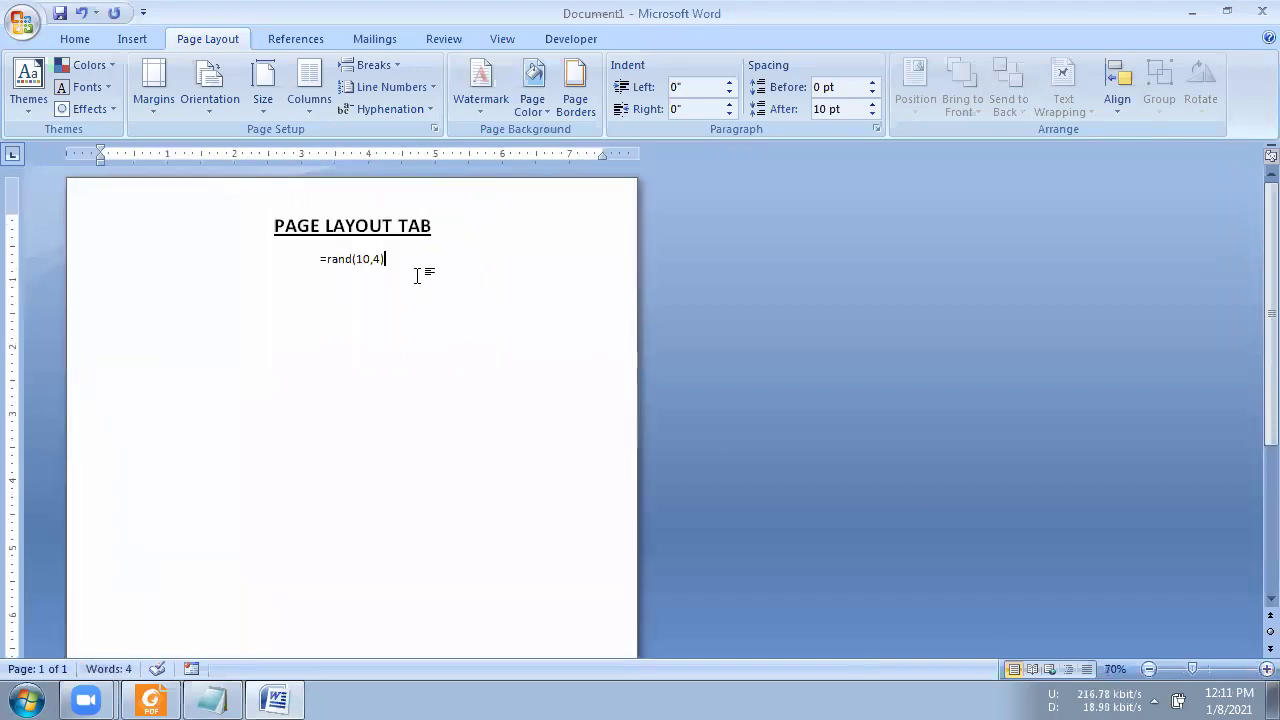
pyautogui.press('Return')
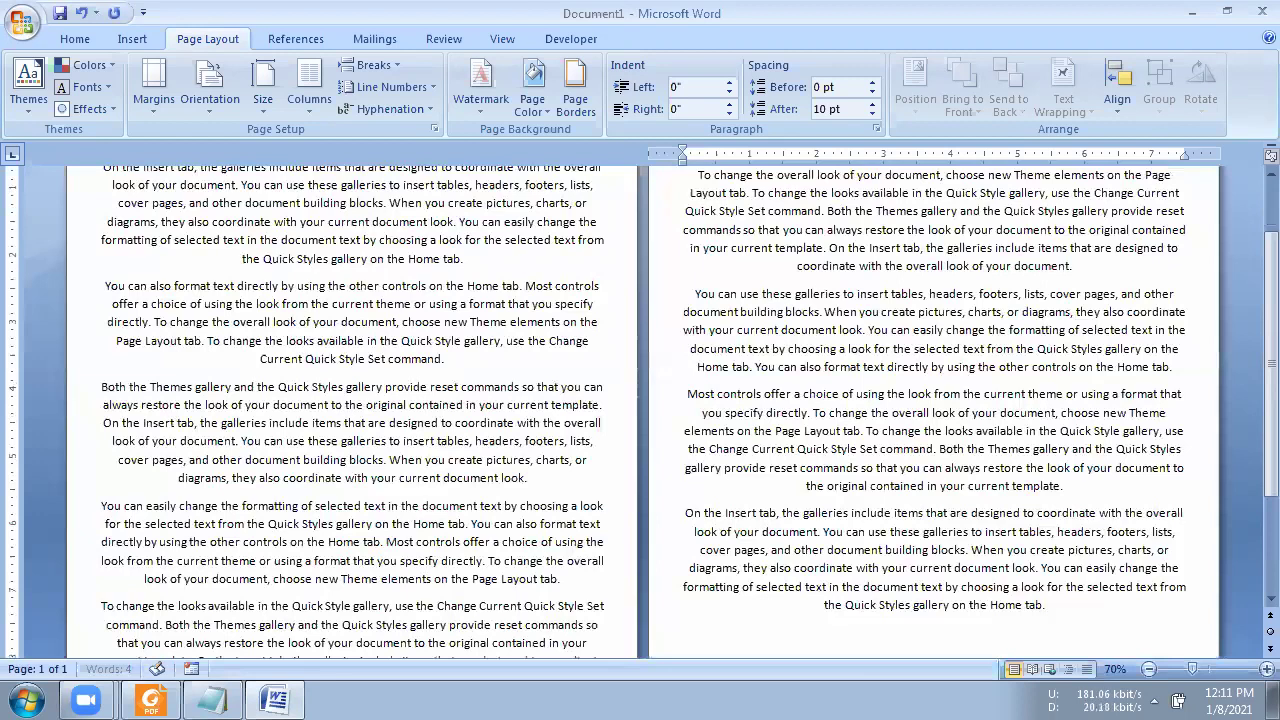
pyautogui.scroll(2, 576, 322)
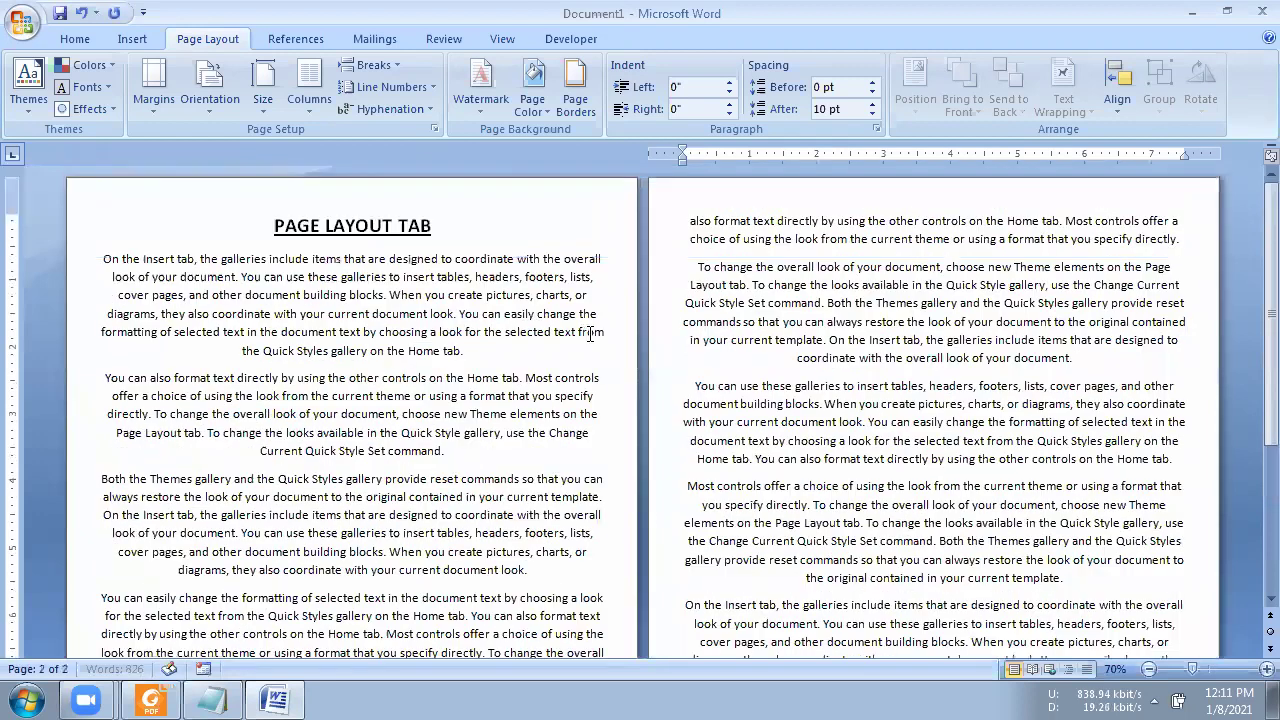
pyautogui.click(152, 258)
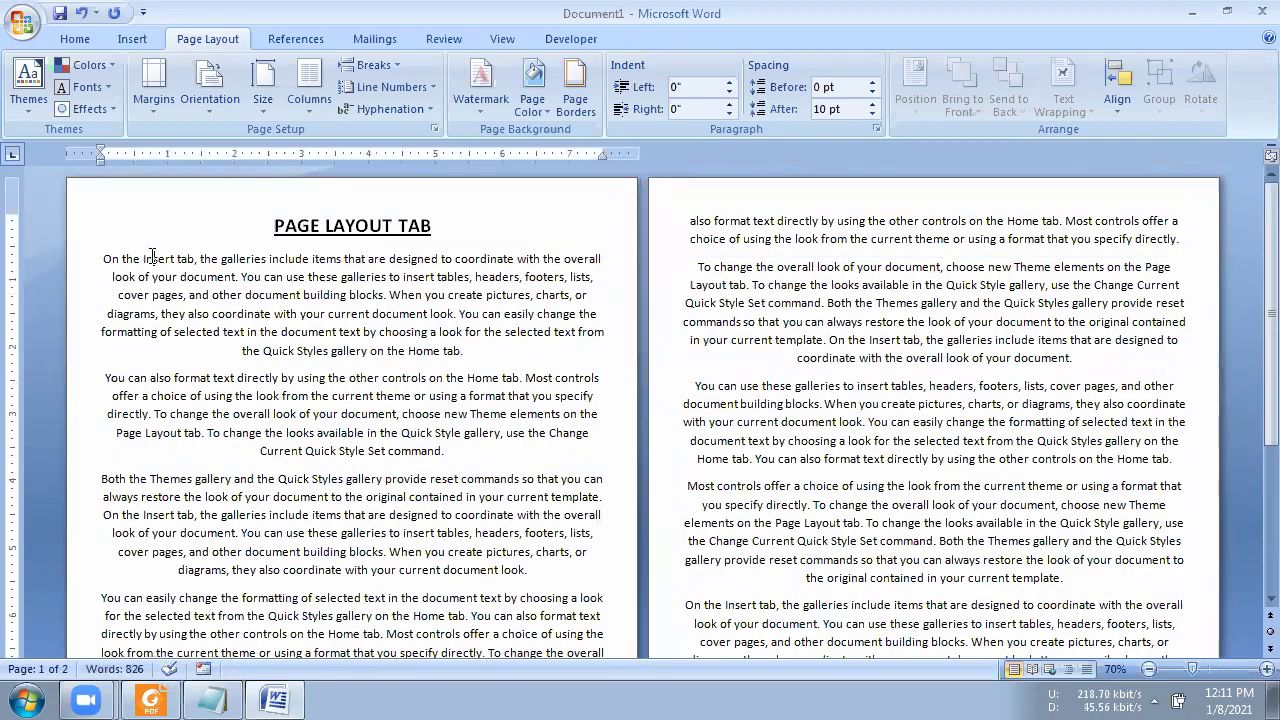
pyautogui.click(75, 40)
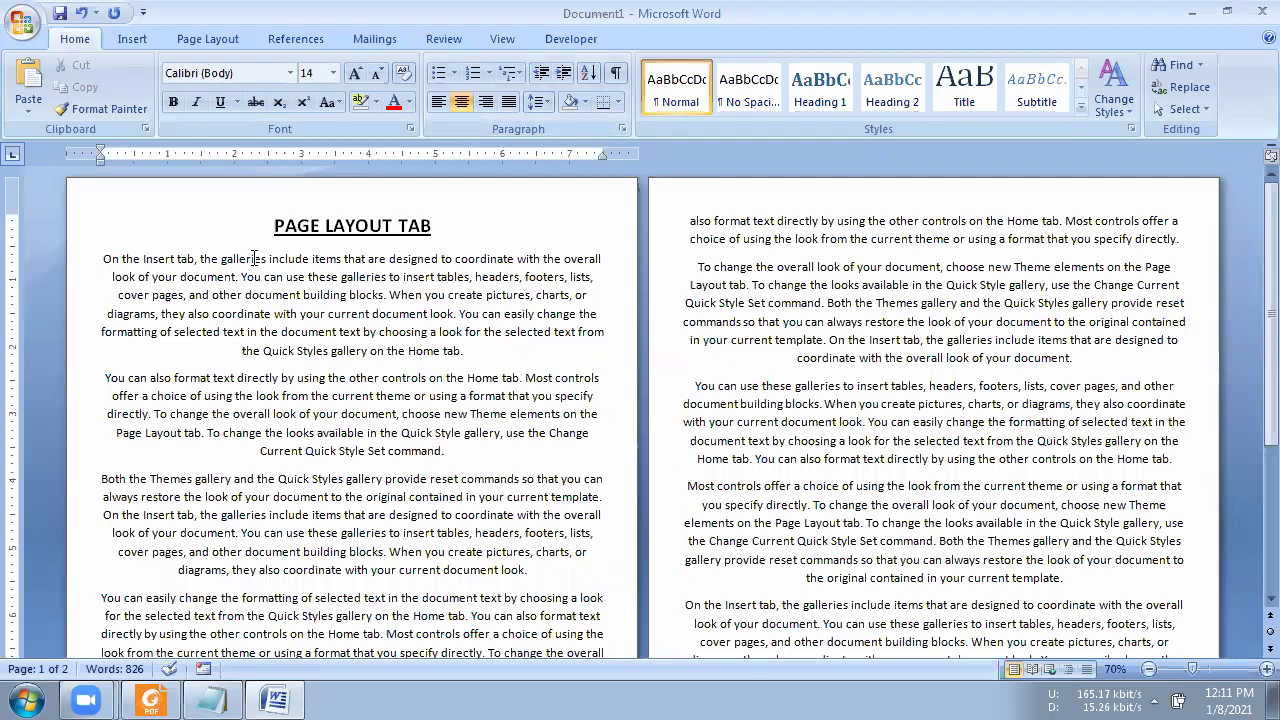
# Justify the body text from the first paragraph to the end, then zoom out to both pages.
pyautogui.click(252, 258)
pyautogui.moveTo(101, 260); pyautogui.dragTo(1096, 696)
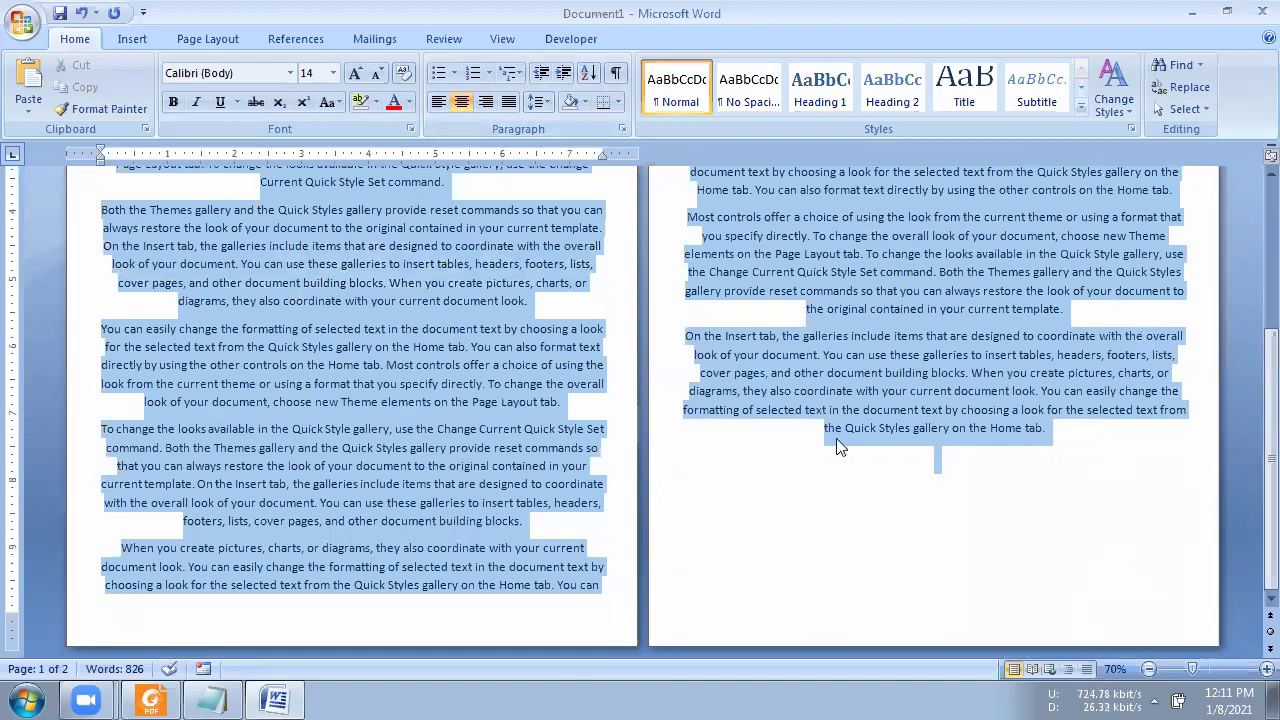
pyautogui.scroll(3, 657, 420)
pyautogui.scroll(1, 657, 420)
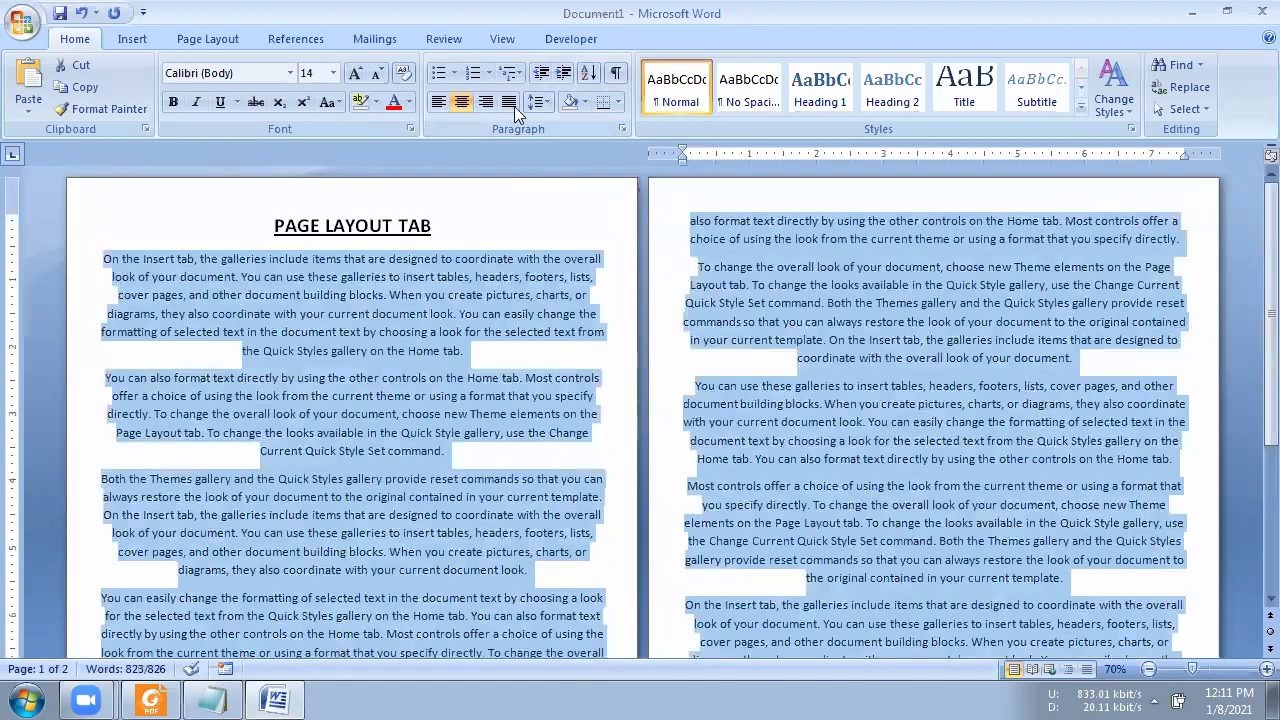
pyautogui.click(509, 102)
pyautogui.click(406, 360)
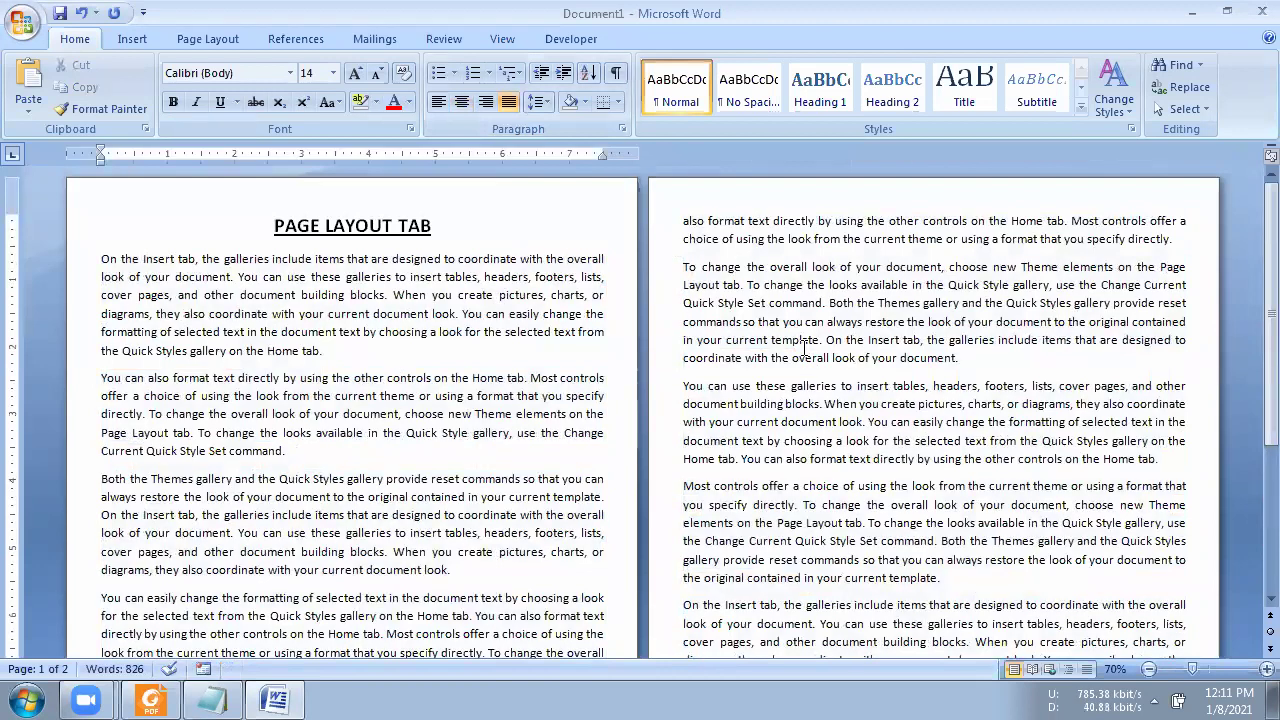
pyautogui.click(1149, 669)
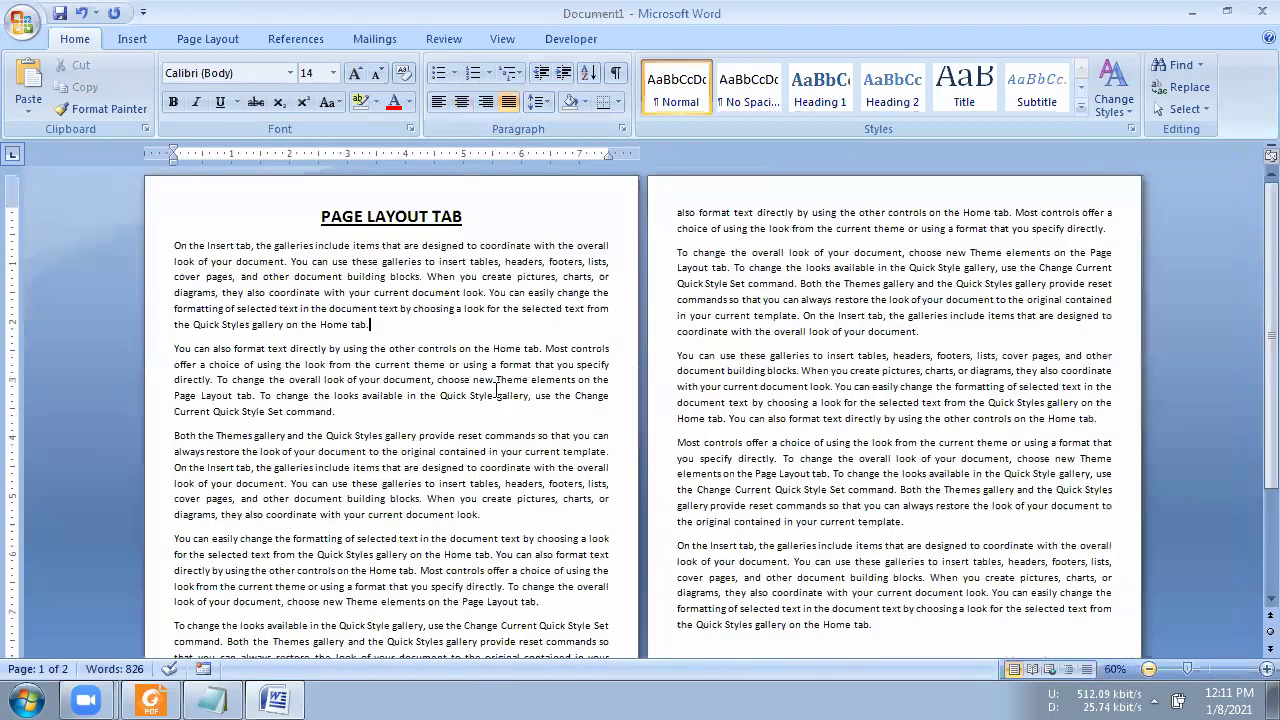
pyautogui.scroll(-2, 380, 378)
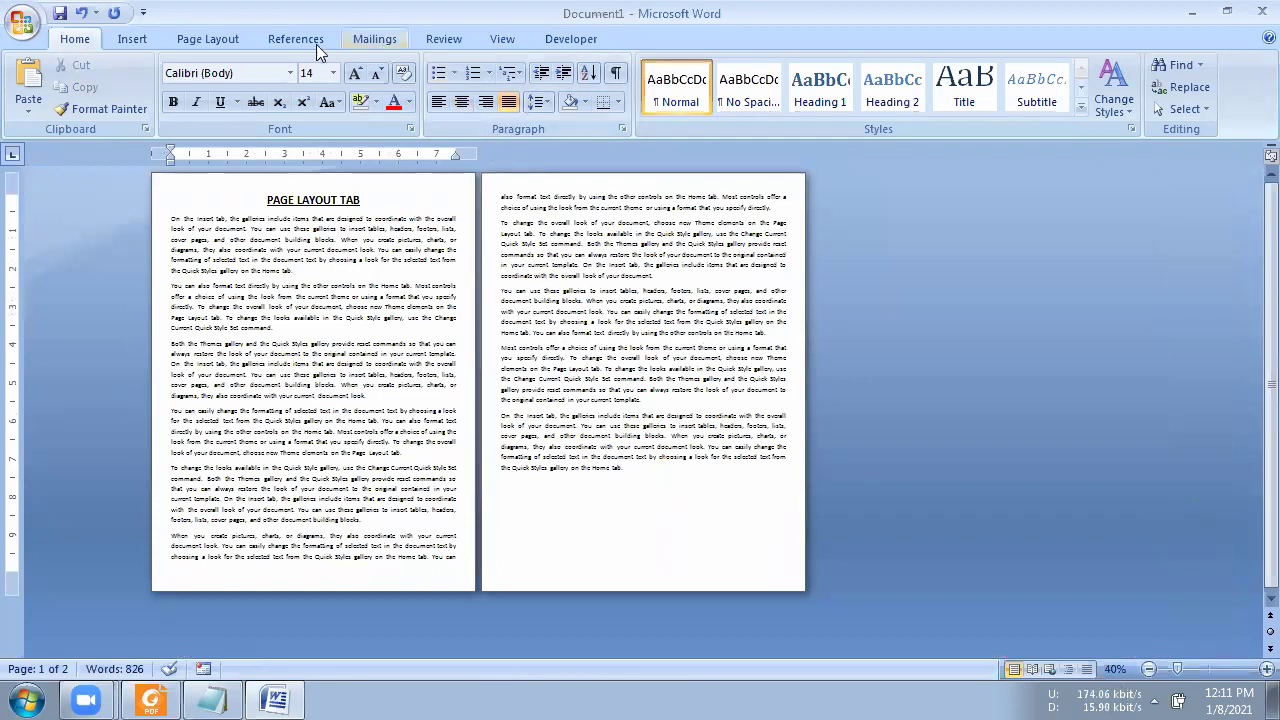
# Open the Watermark gallery in the Page Layout tab's Page Background group.
pyautogui.click(222, 38)
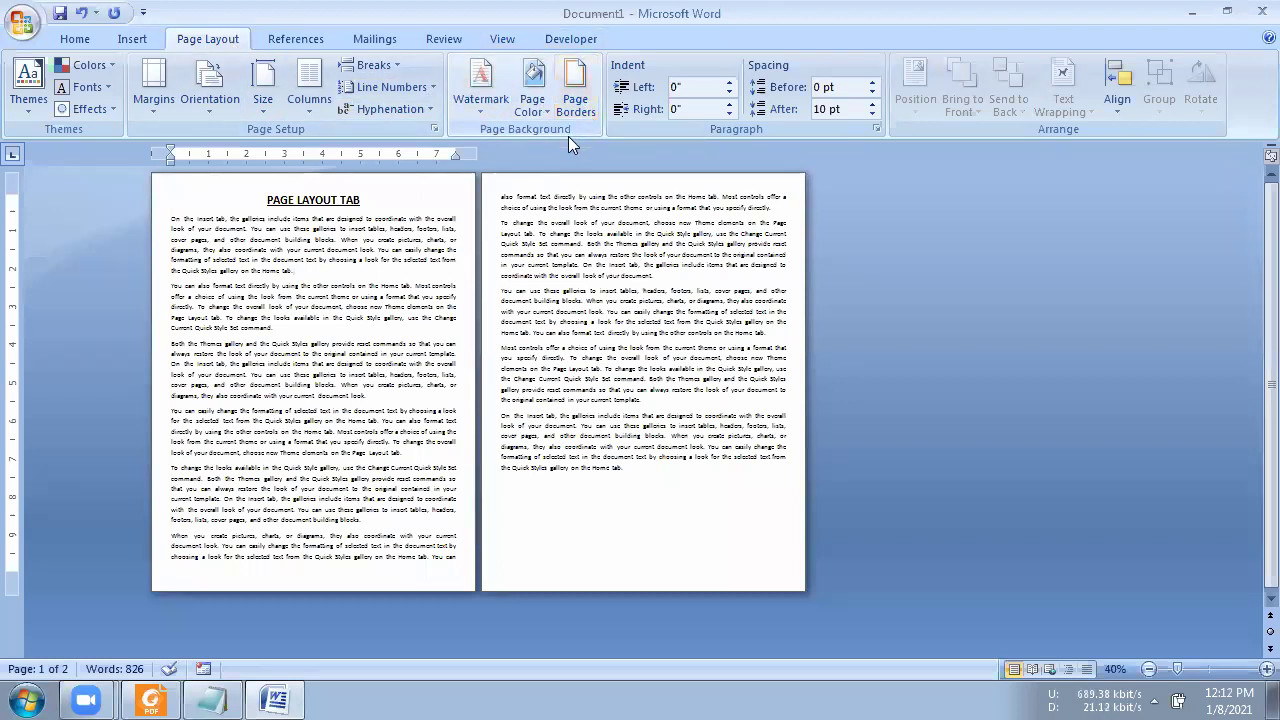
pyautogui.click(474, 114)
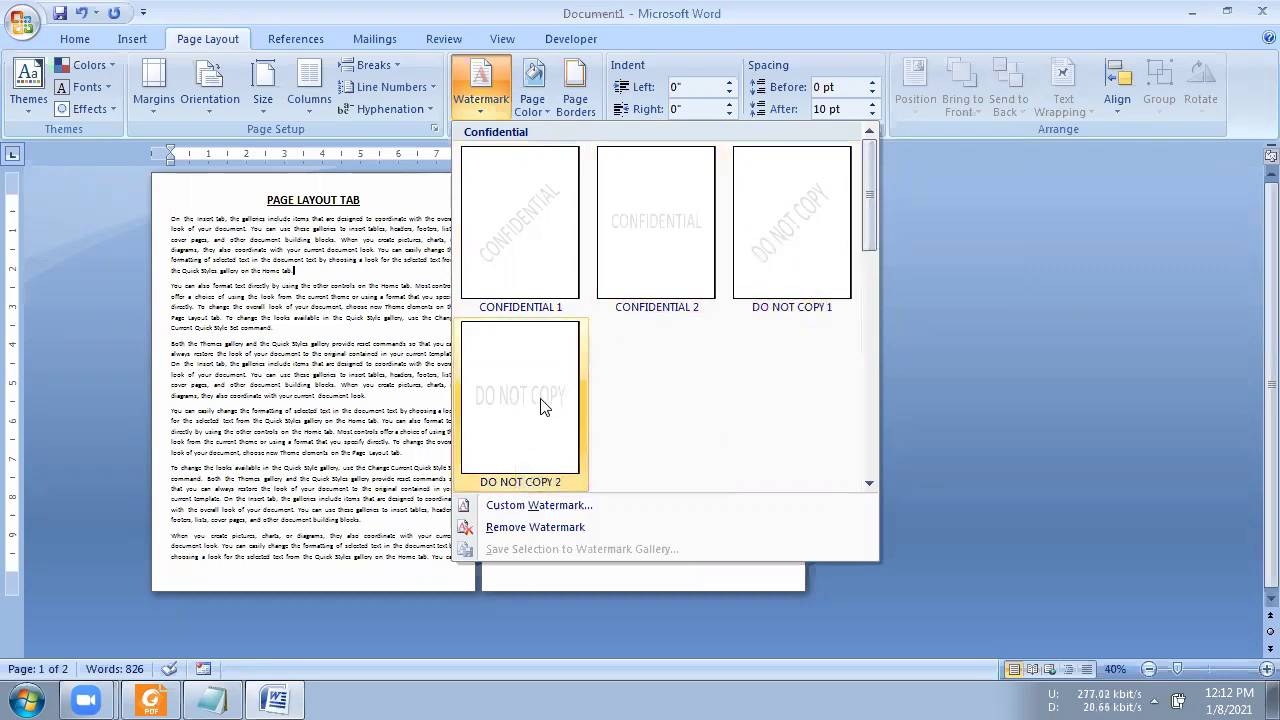
# Apply the CONFIDENTIAL 1 watermark and zoom to 80% at the top of page 1.
pyautogui.click(530, 245)
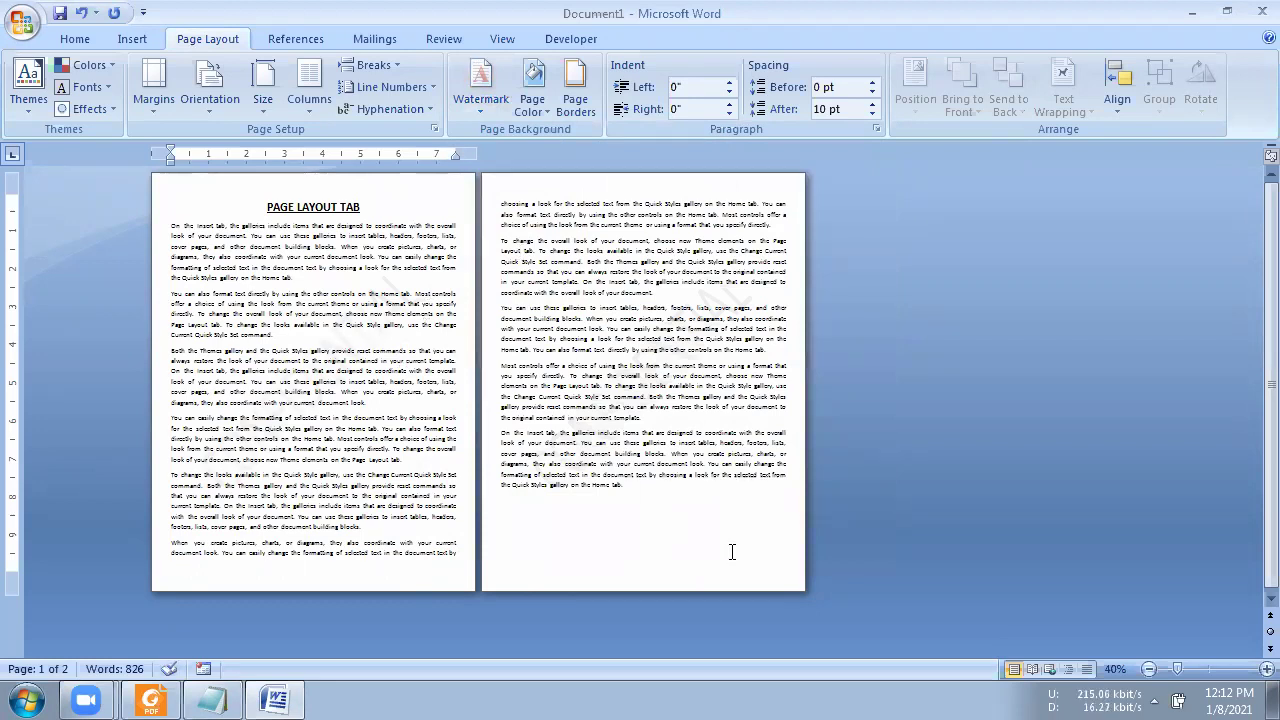
pyautogui.click(1252, 672)
pyautogui.click(1252, 672)
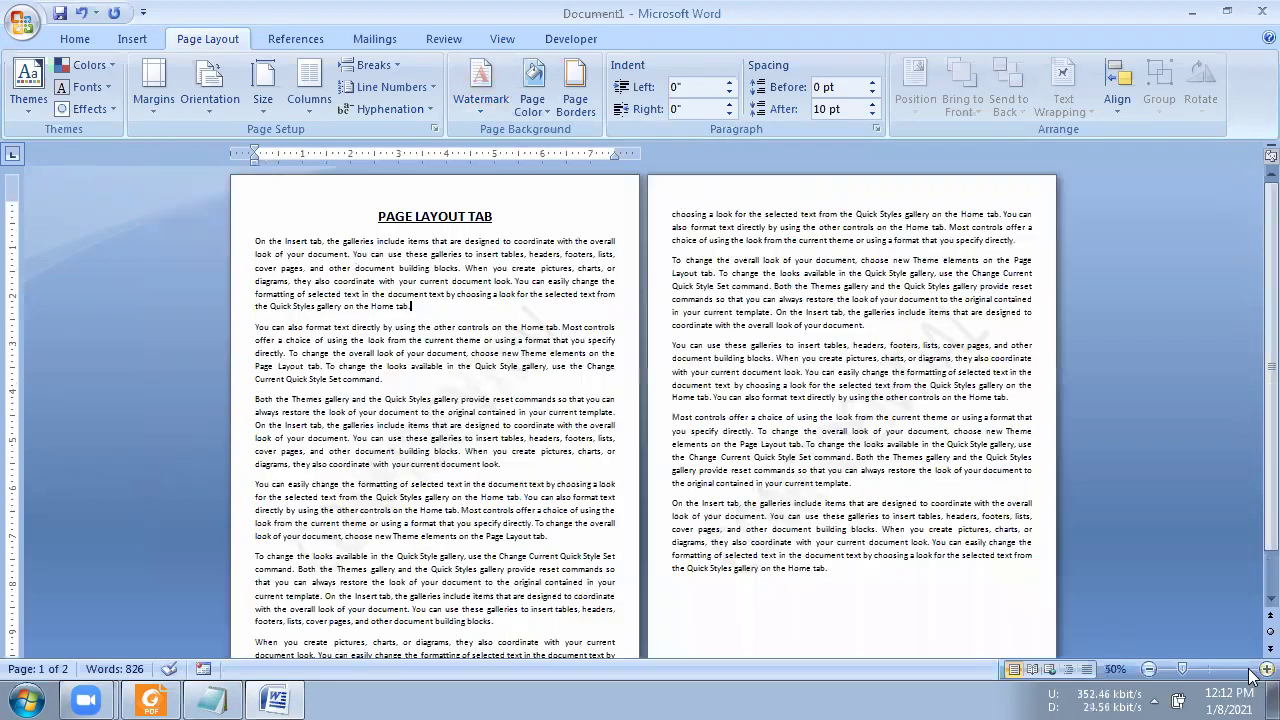
pyautogui.click(1252, 672)
pyautogui.click(1252, 672)
pyautogui.scroll(-3, 879, 512)
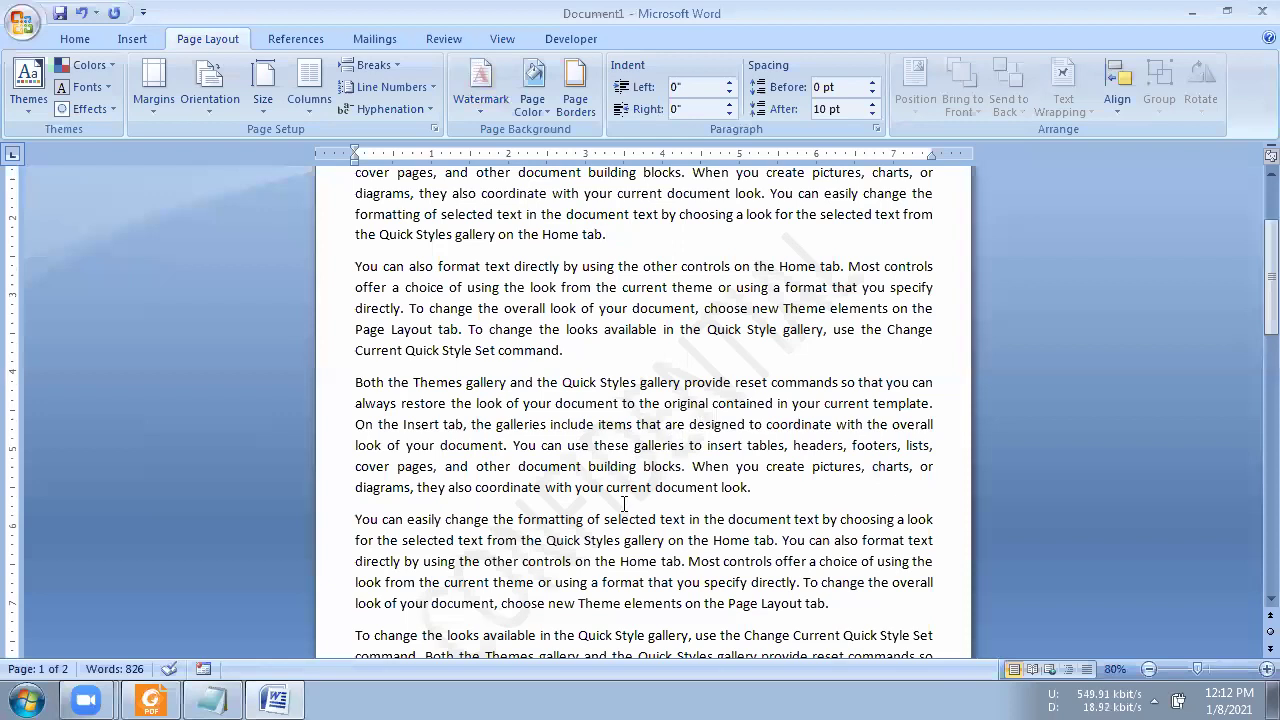
pyautogui.scroll(-2, 619, 513)
pyautogui.scroll(2, 700, 300)
pyautogui.scroll(2, 780, 360)
pyautogui.scroll(1, 840, 405)
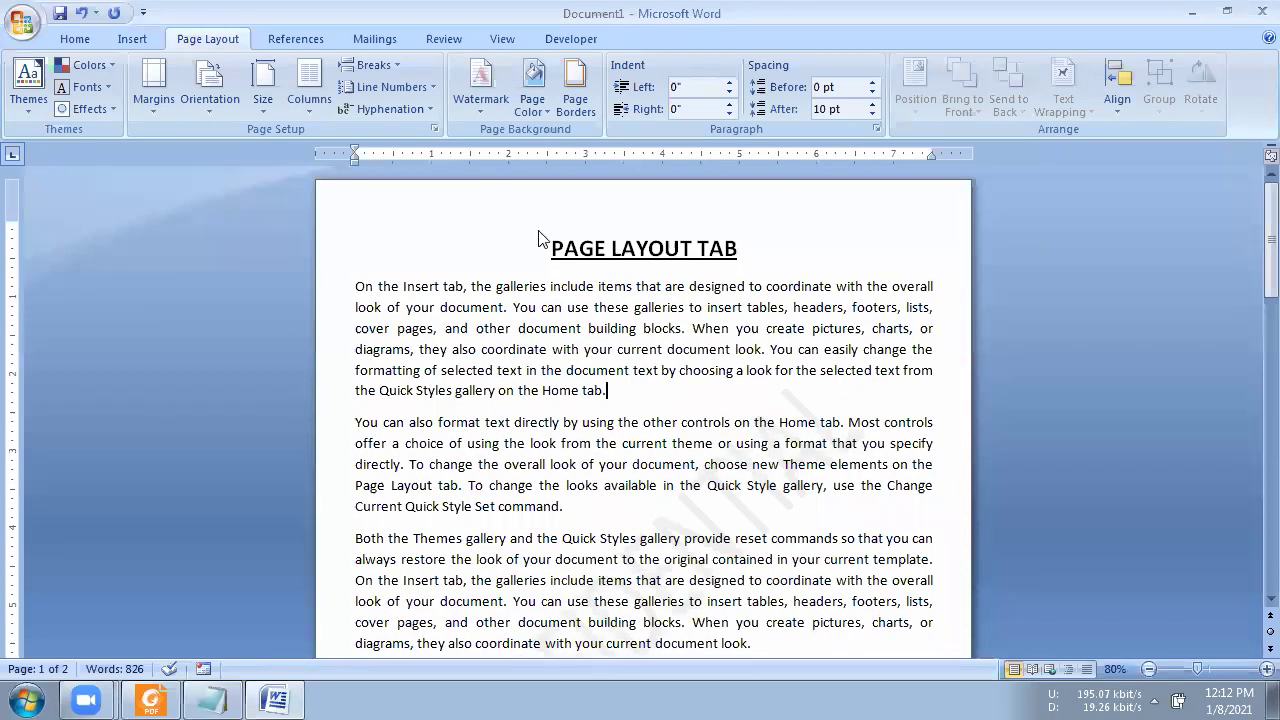
# Recolour the CONFIDENTIAL watermark dark grey through Custom Watermark, then enlarge the view.
pyautogui.click(482, 116)
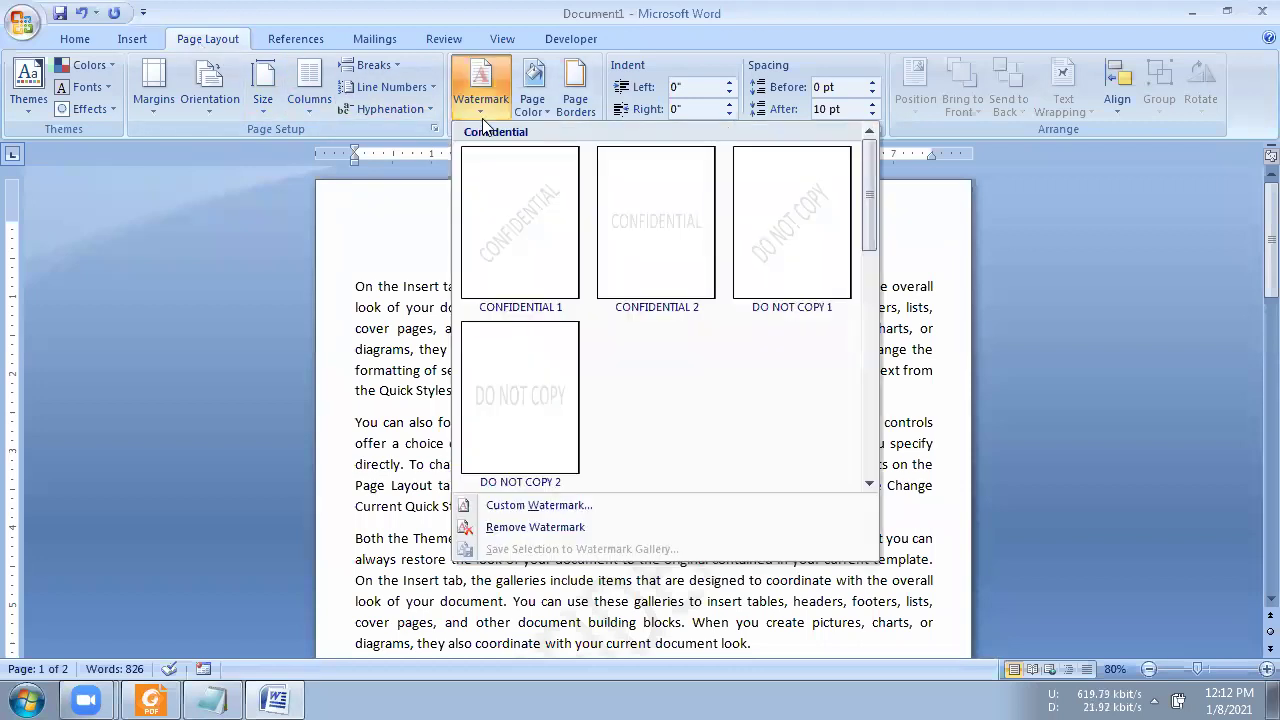
pyautogui.click(522, 505)
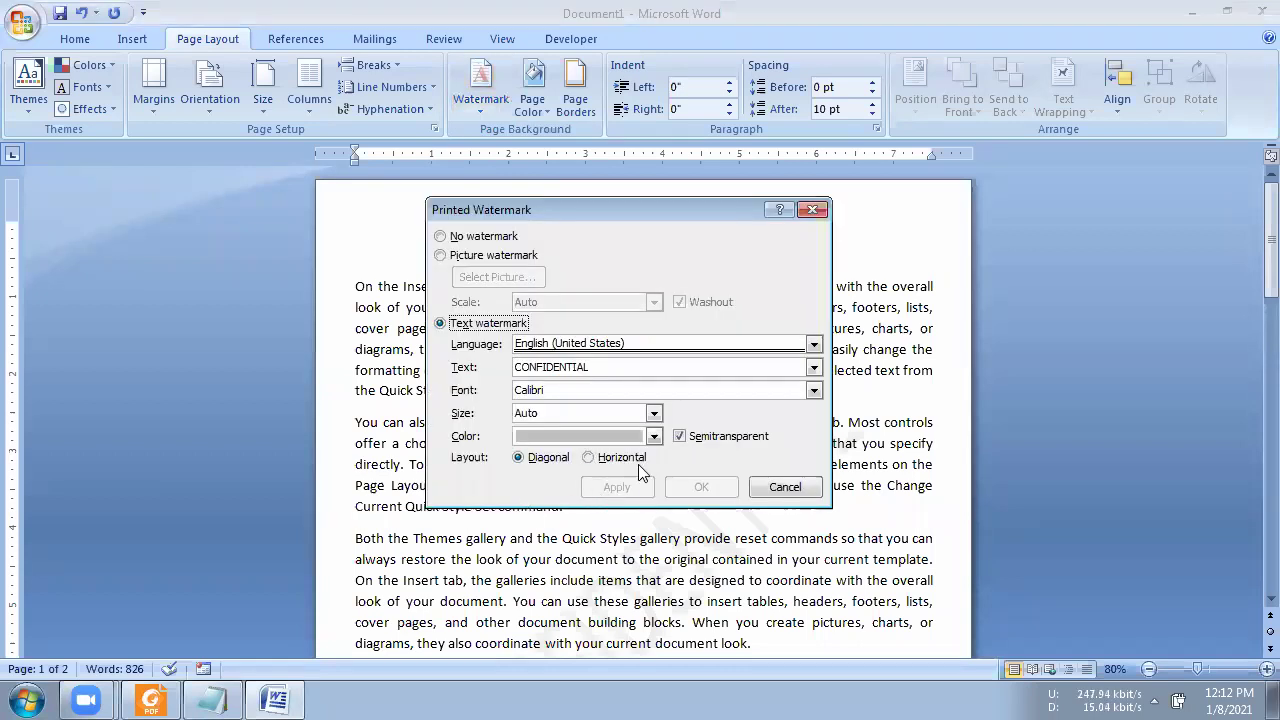
pyautogui.click(648, 438)
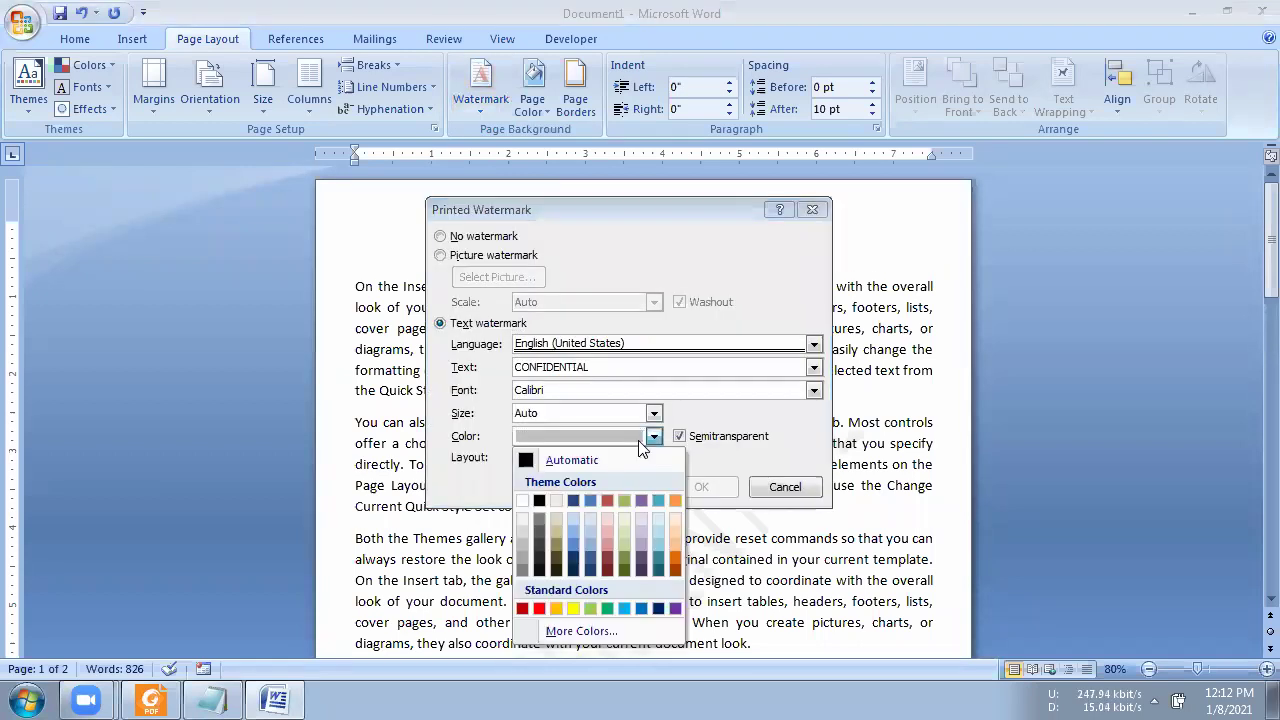
pyautogui.click(540, 518)
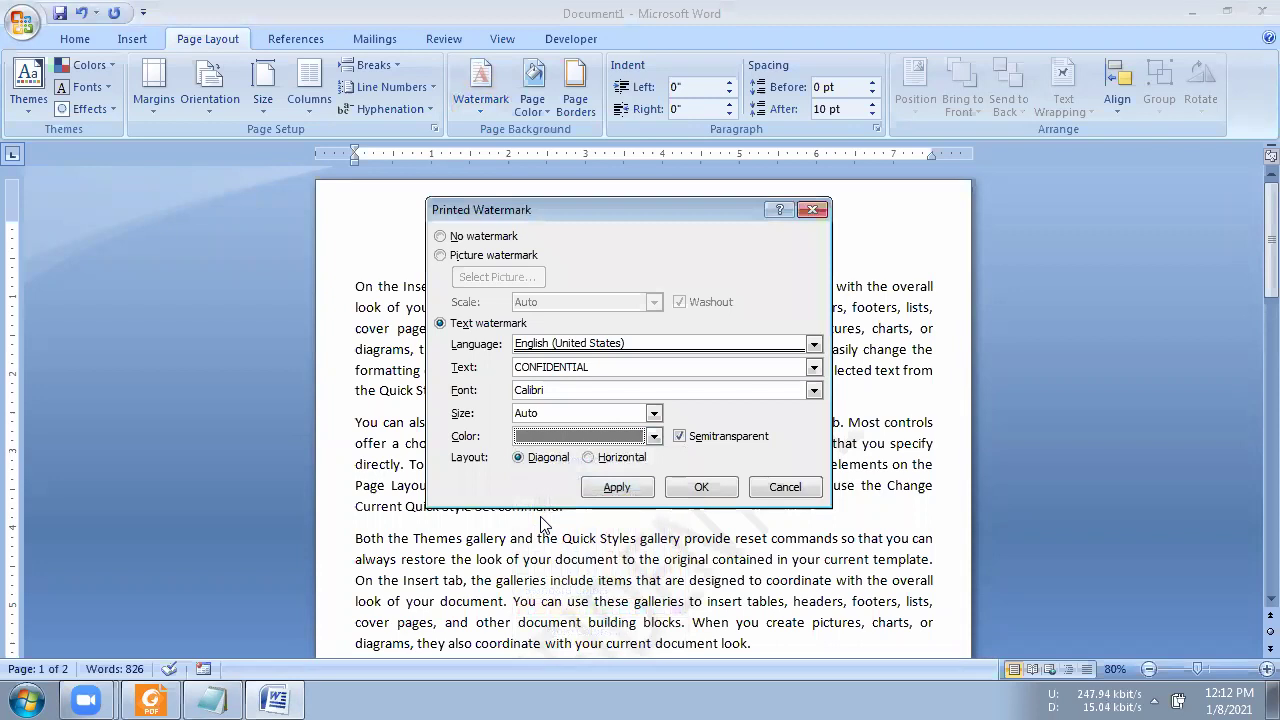
pyautogui.click(636, 492)
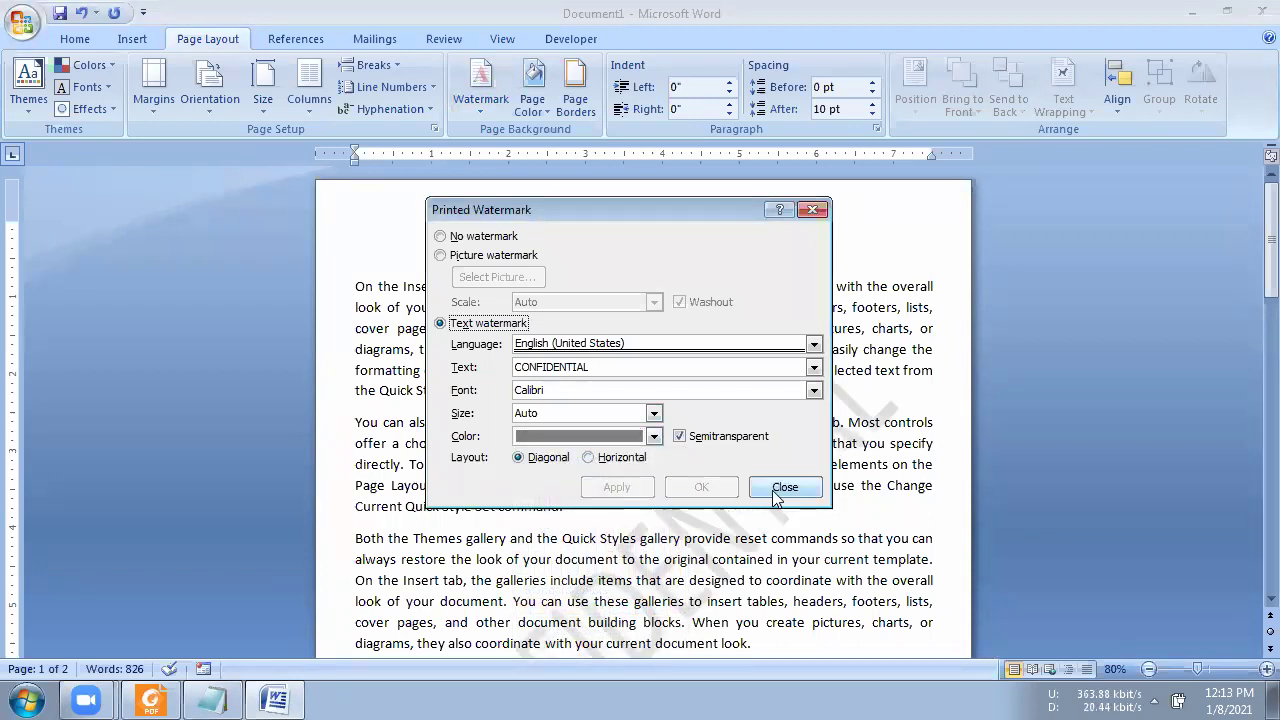
pyautogui.click(784, 488)
pyautogui.scroll(-1, 780, 514)
pyautogui.scroll(-1, 718, 451)
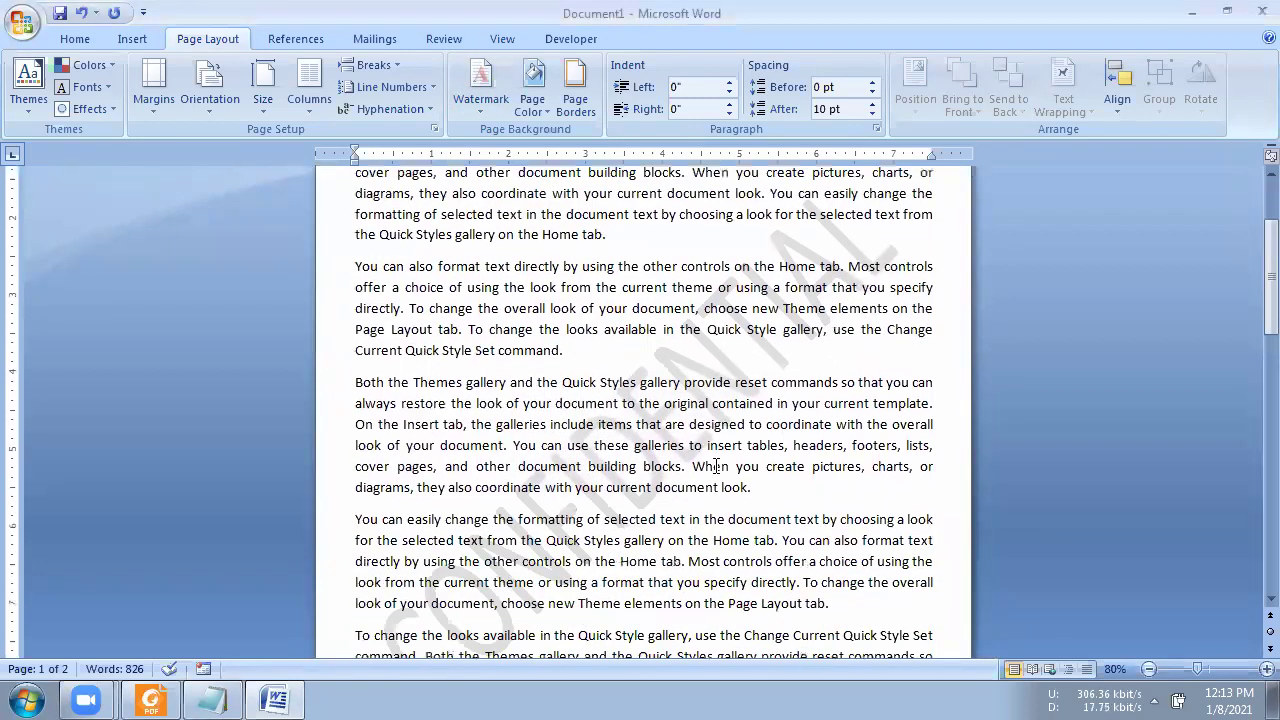
pyautogui.scroll(-1, 640, 462)
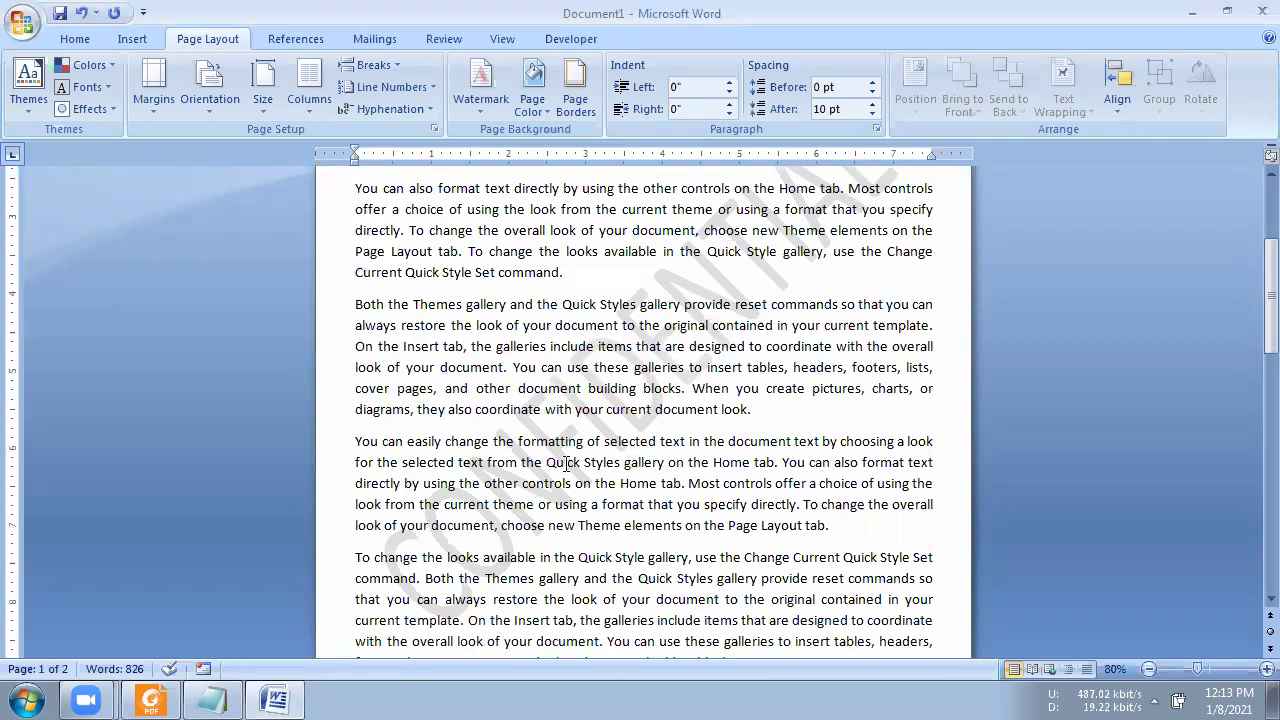
pyautogui.click(1266, 669)
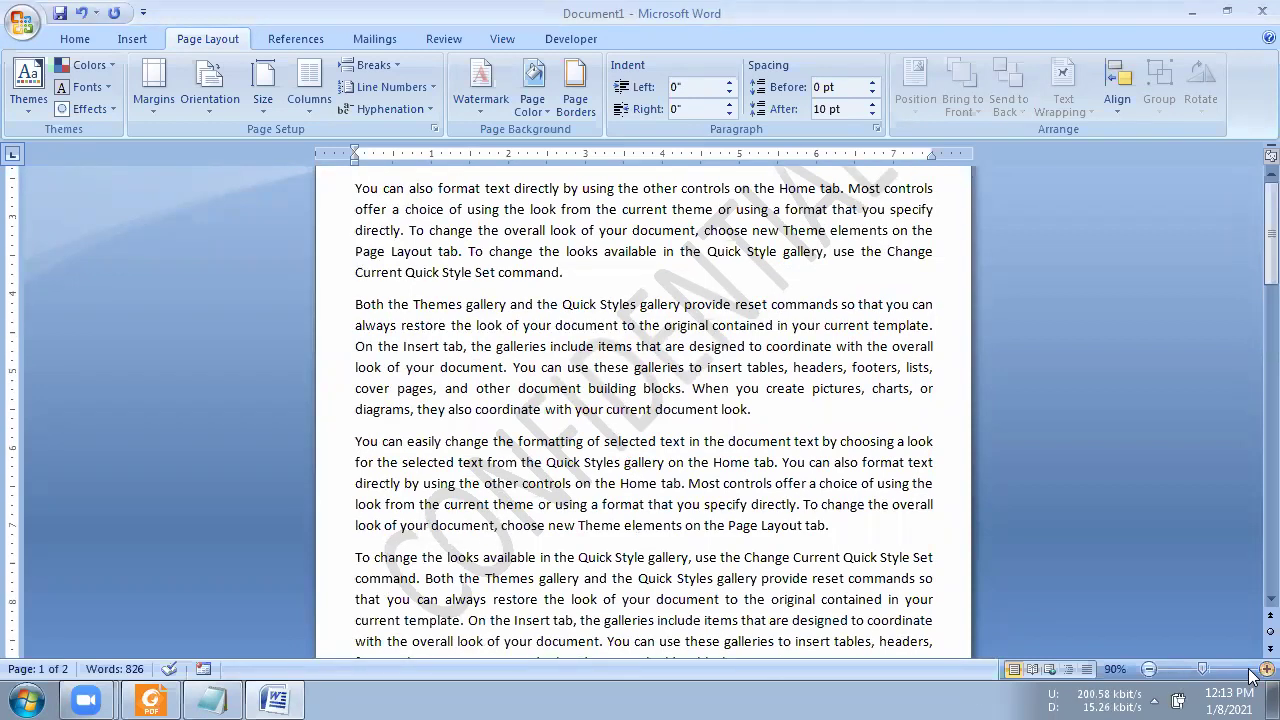
pyautogui.click(1250, 672)
pyautogui.click(1250, 672)
pyautogui.scroll(-3, 968, 497)
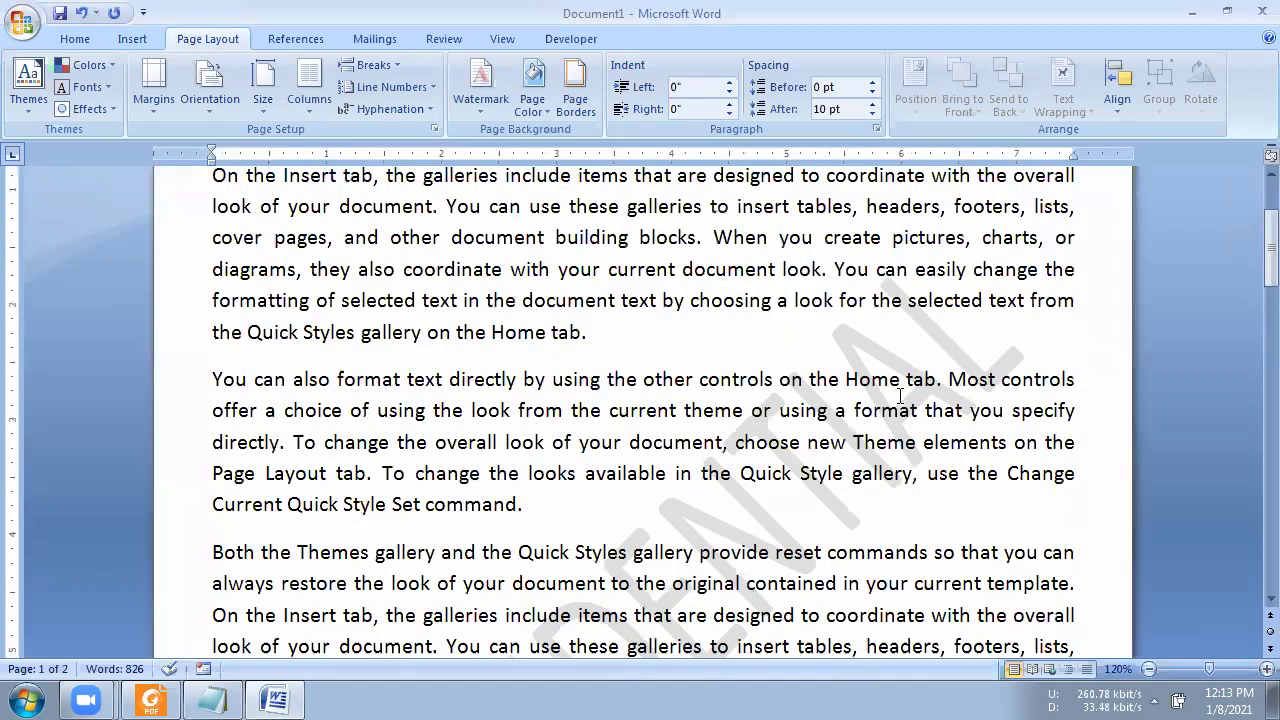
pyautogui.scroll(-3, 721, 524)
pyautogui.scroll(-1, 721, 524)
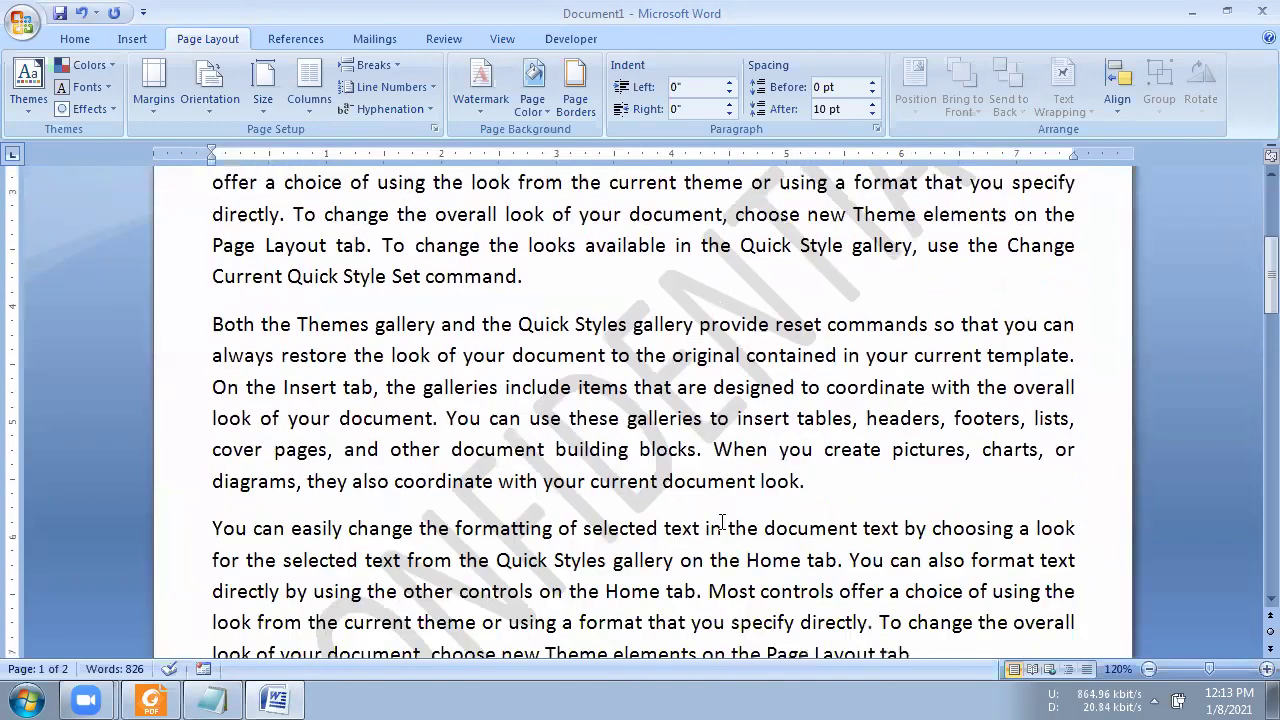
pyautogui.scroll(-3, 716, 513)
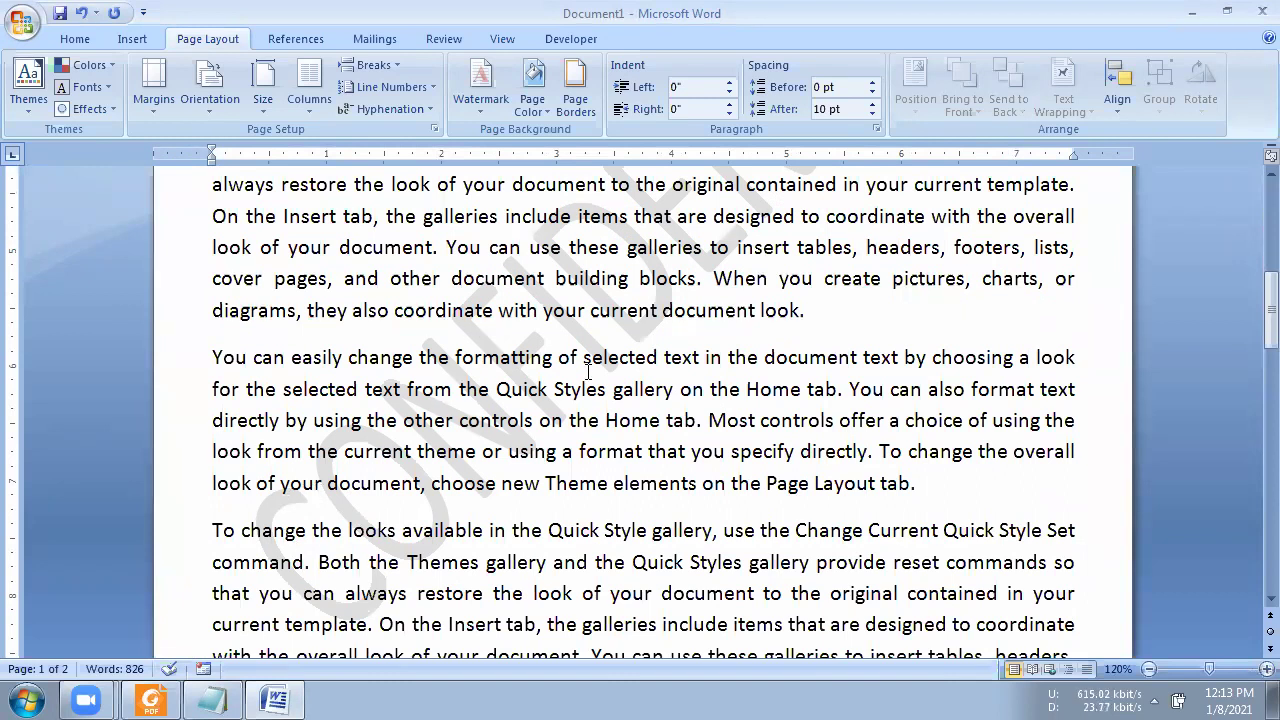
pyautogui.click(1150, 670)
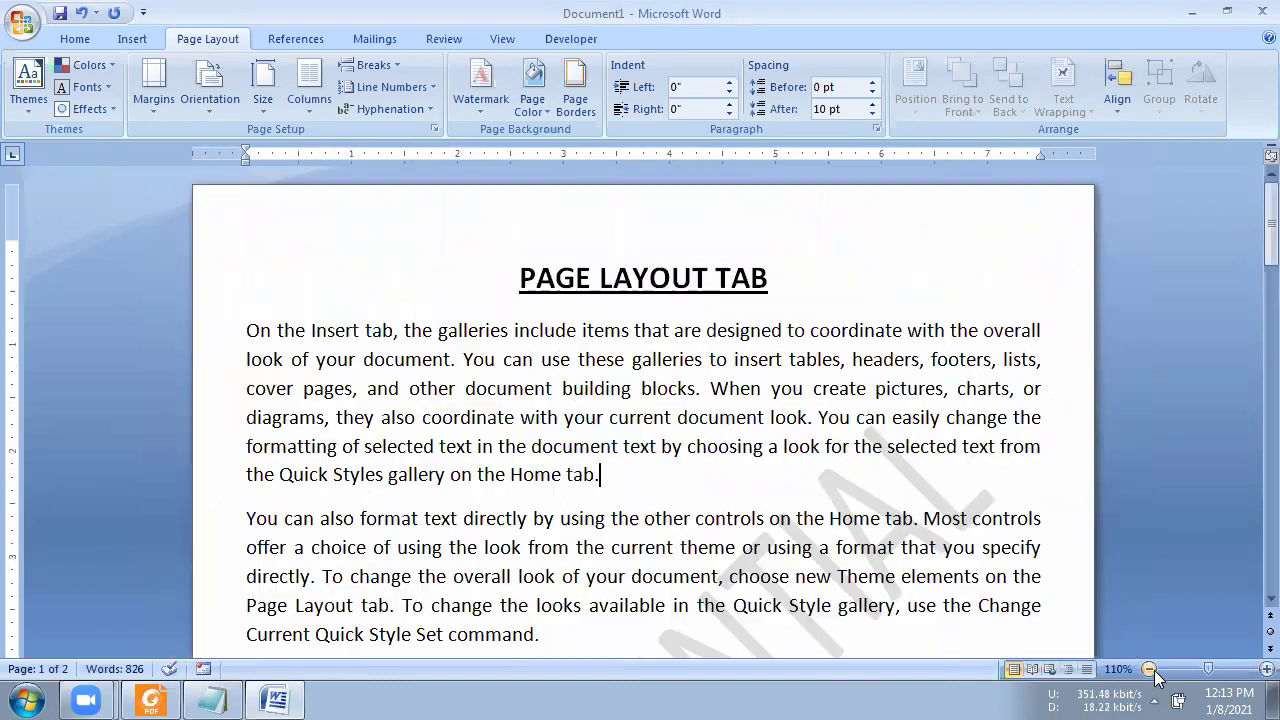
pyautogui.click(1150, 670)
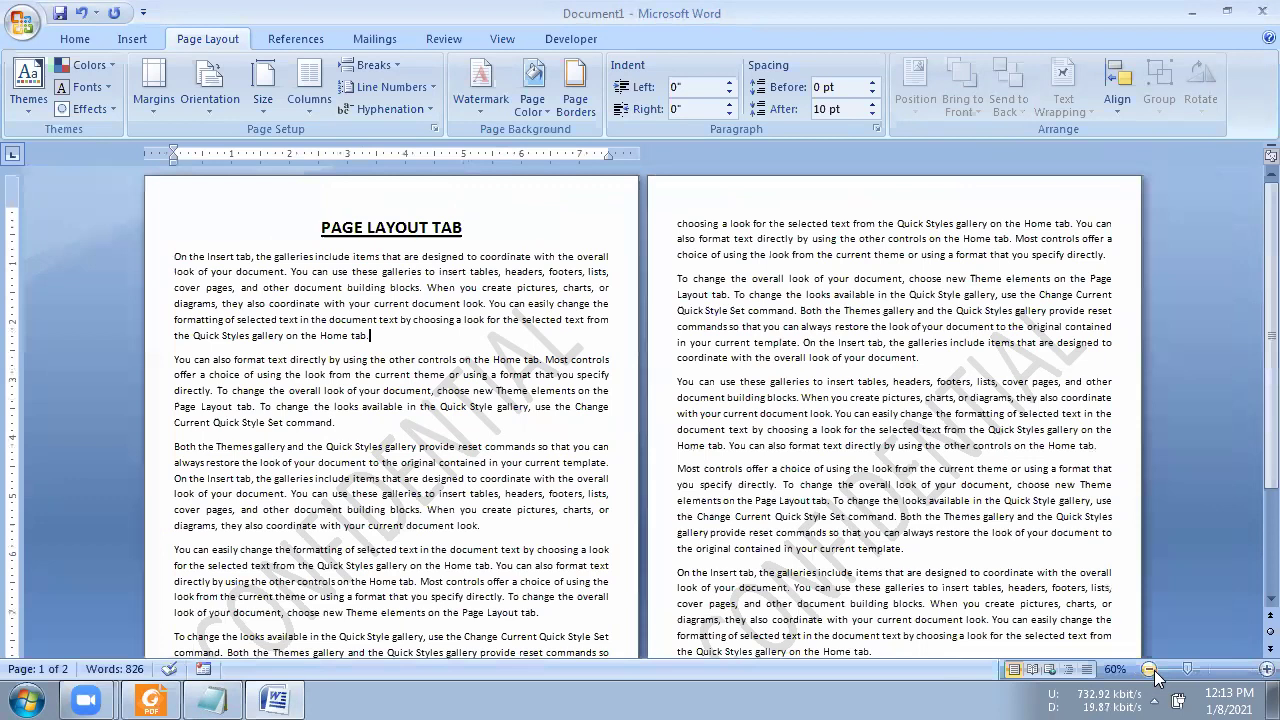
pyautogui.doubleClick(1150, 670)
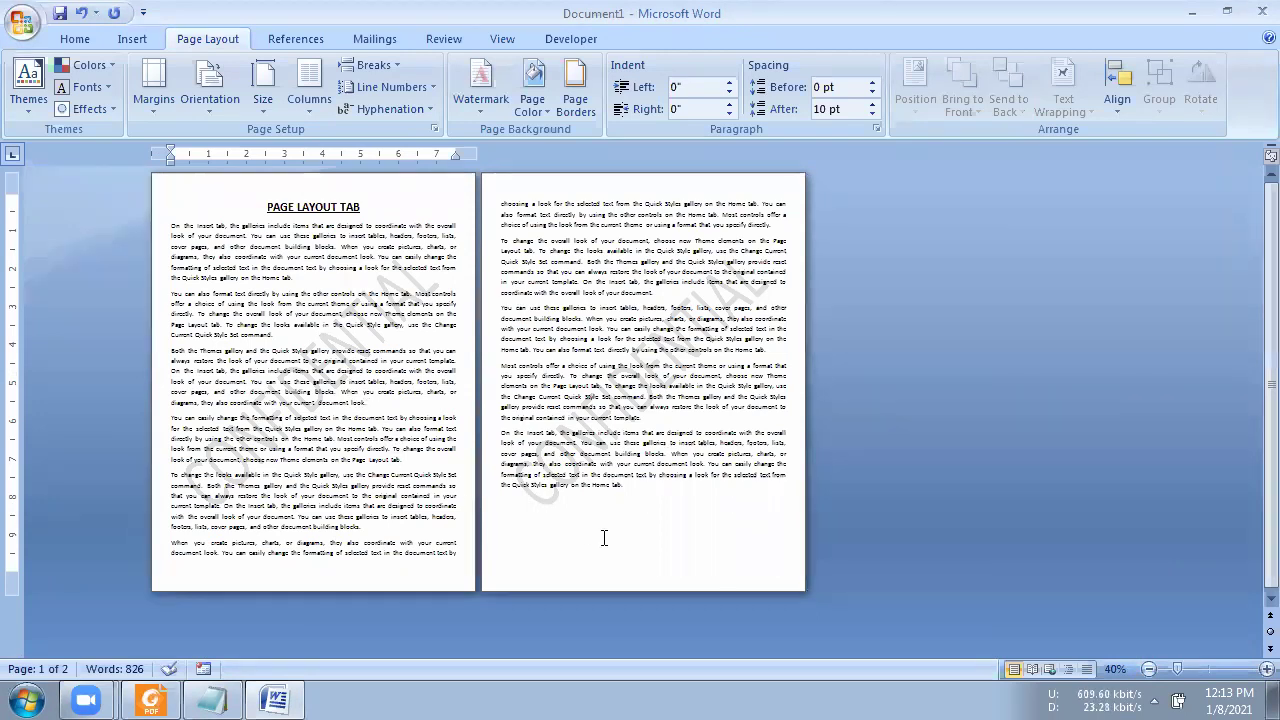
pyautogui.click(1252, 677)
pyautogui.click(1252, 677)
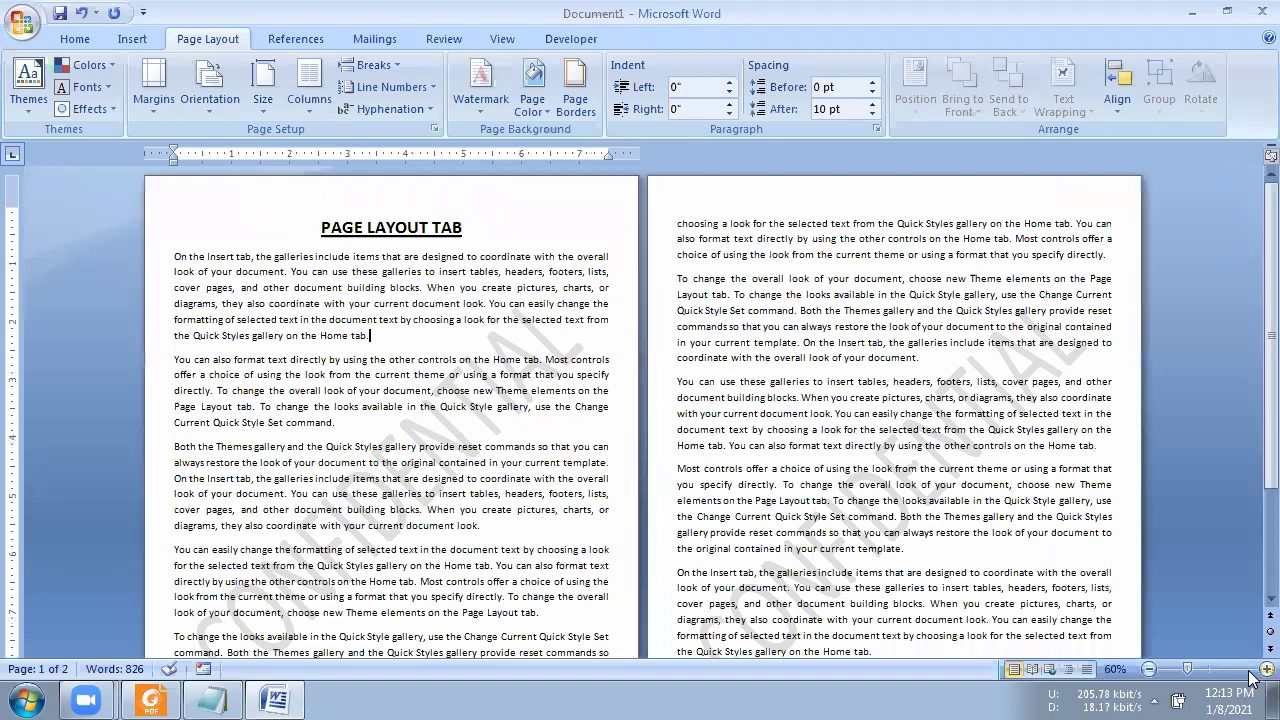
pyautogui.click(1252, 677)
pyautogui.click(1252, 677)
pyautogui.click(1252, 677)
pyautogui.click(1252, 677)
pyautogui.click(1252, 677)
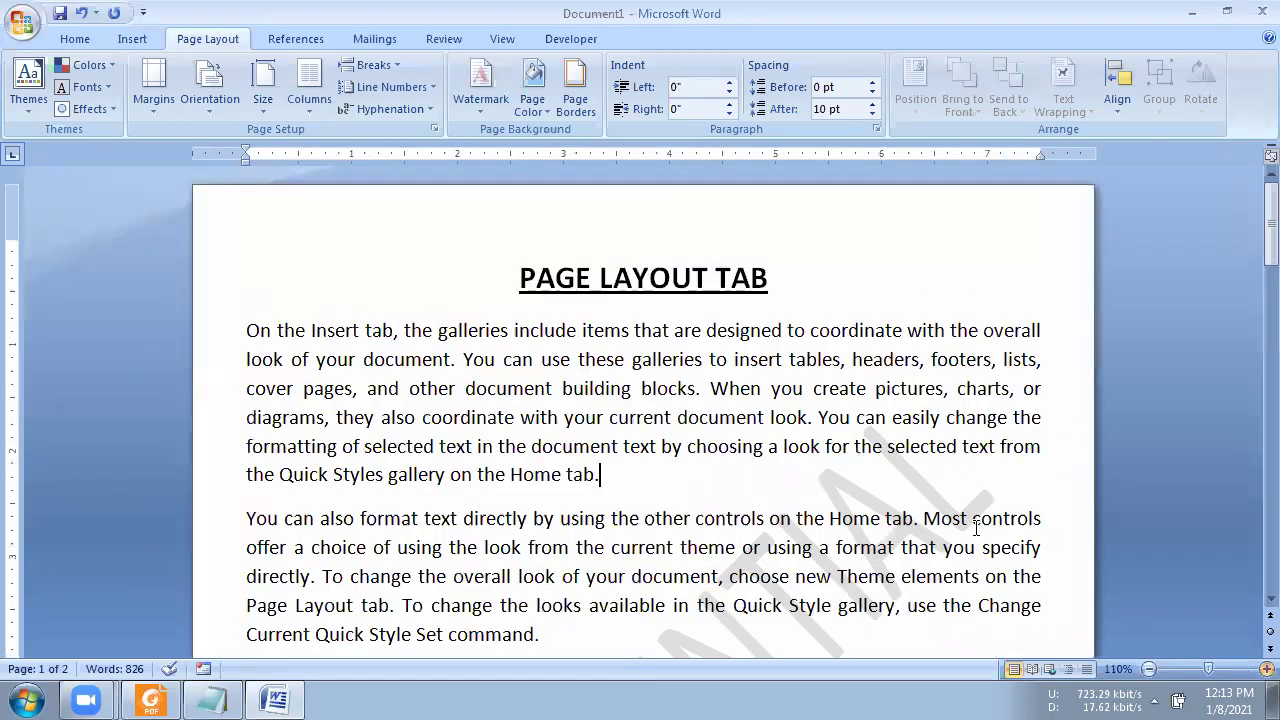
pyautogui.scroll(-4, 990, 548)
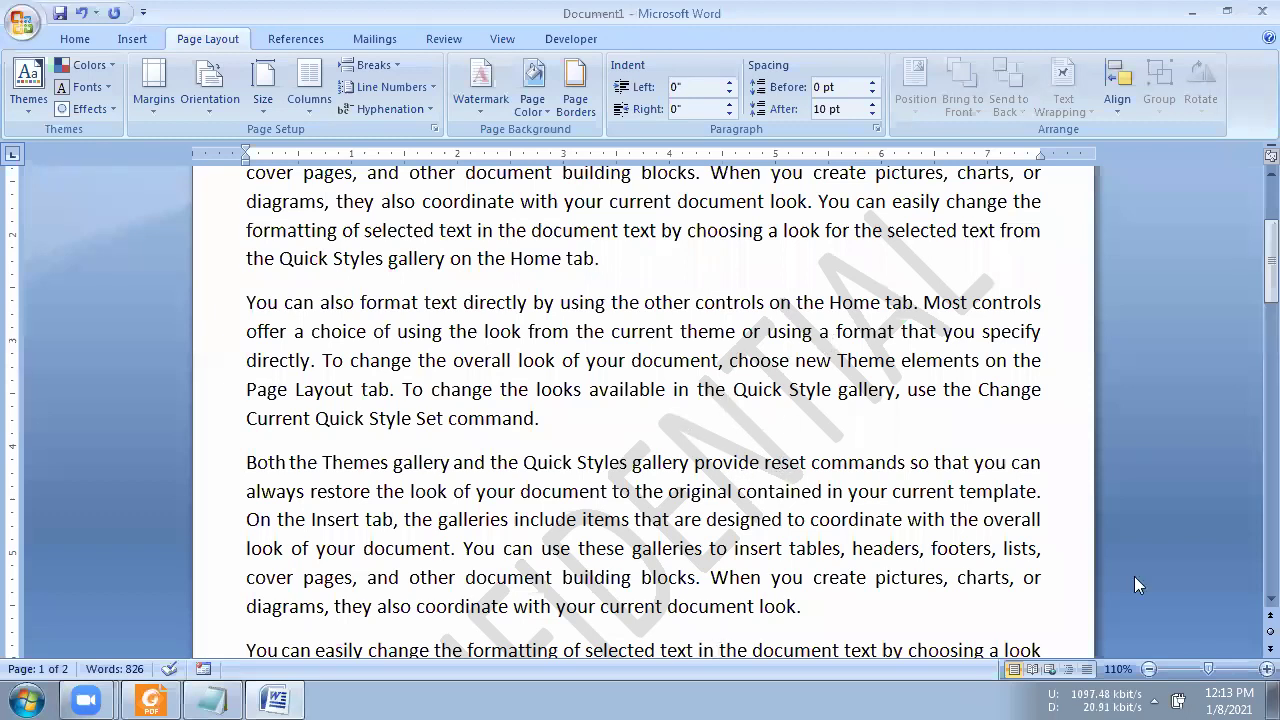
# Review the dark grey CONFIDENTIAL watermark on both pages and open the Watermark gallery.
pyautogui.scroll(-1, 1134, 576)
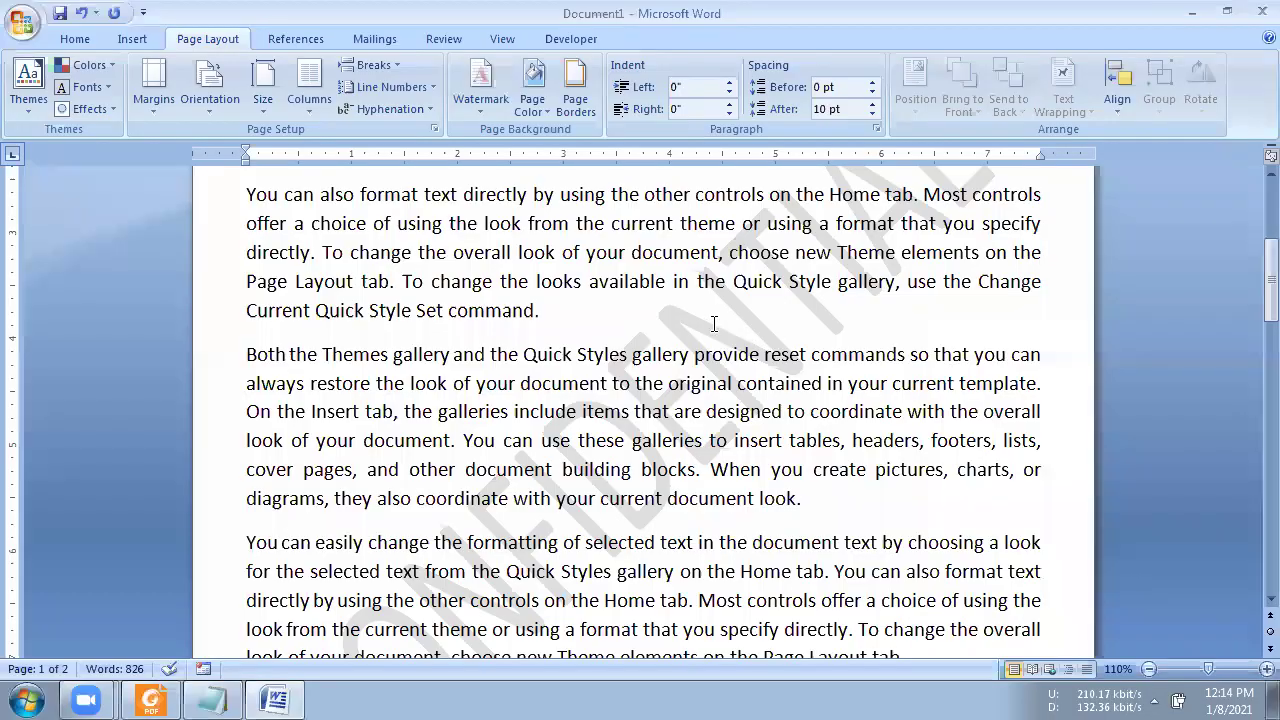
pyautogui.scroll(2, 714, 323)
pyautogui.scroll(1, 714, 323)
pyautogui.scroll(-2, 851, 405)
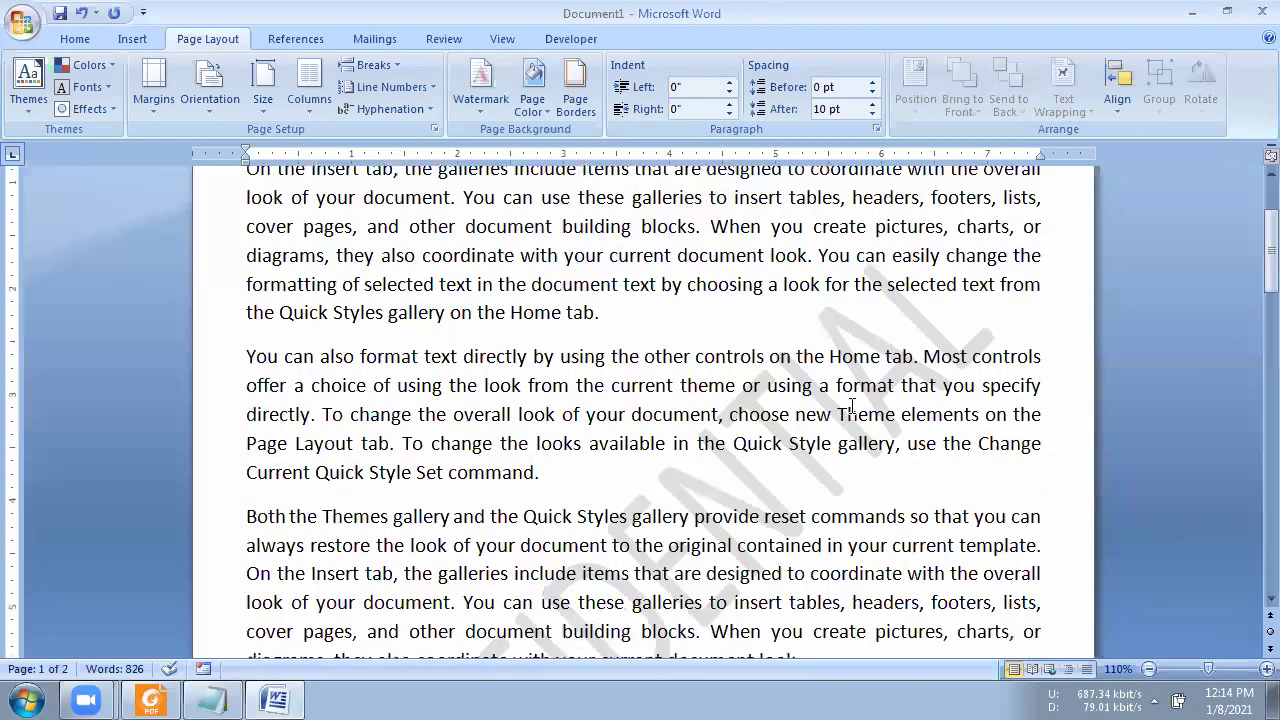
pyautogui.scroll(2, 869, 378)
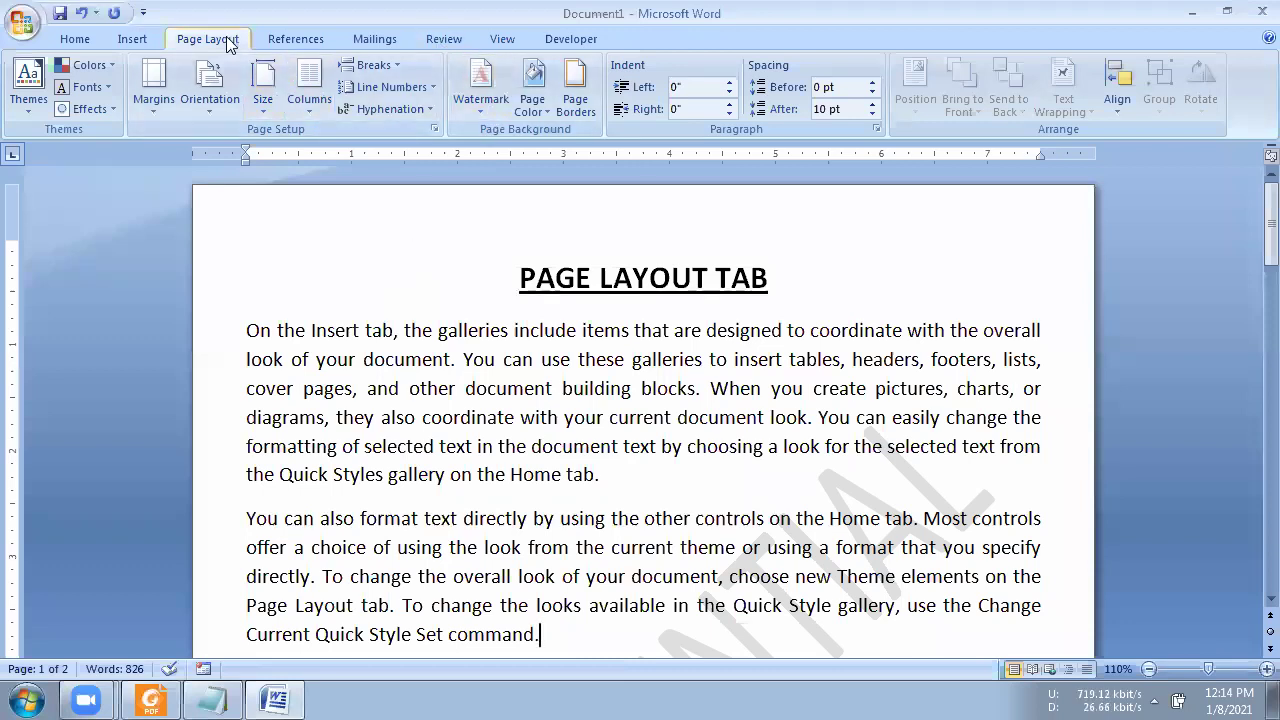
pyautogui.click(483, 114)
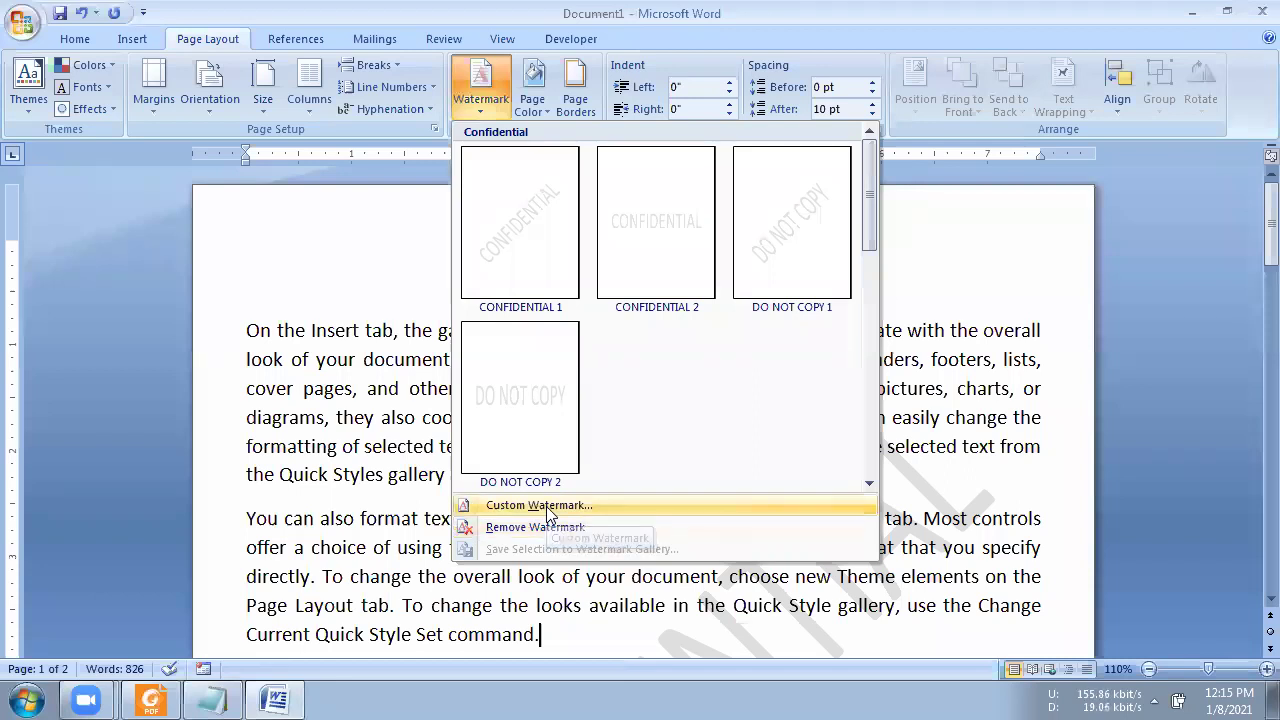
# Open Custom Watermark, try Picture watermark, then return to Text watermark.
pyautogui.click(548, 510)
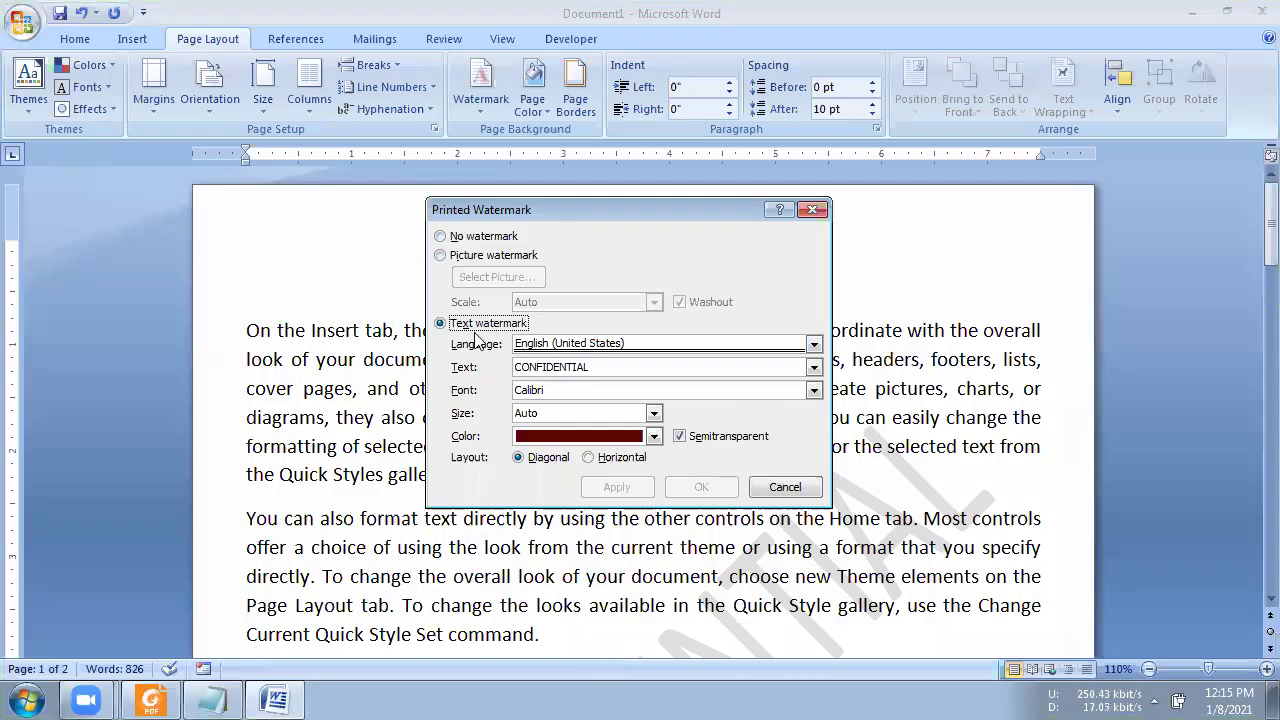
pyautogui.click(458, 258)
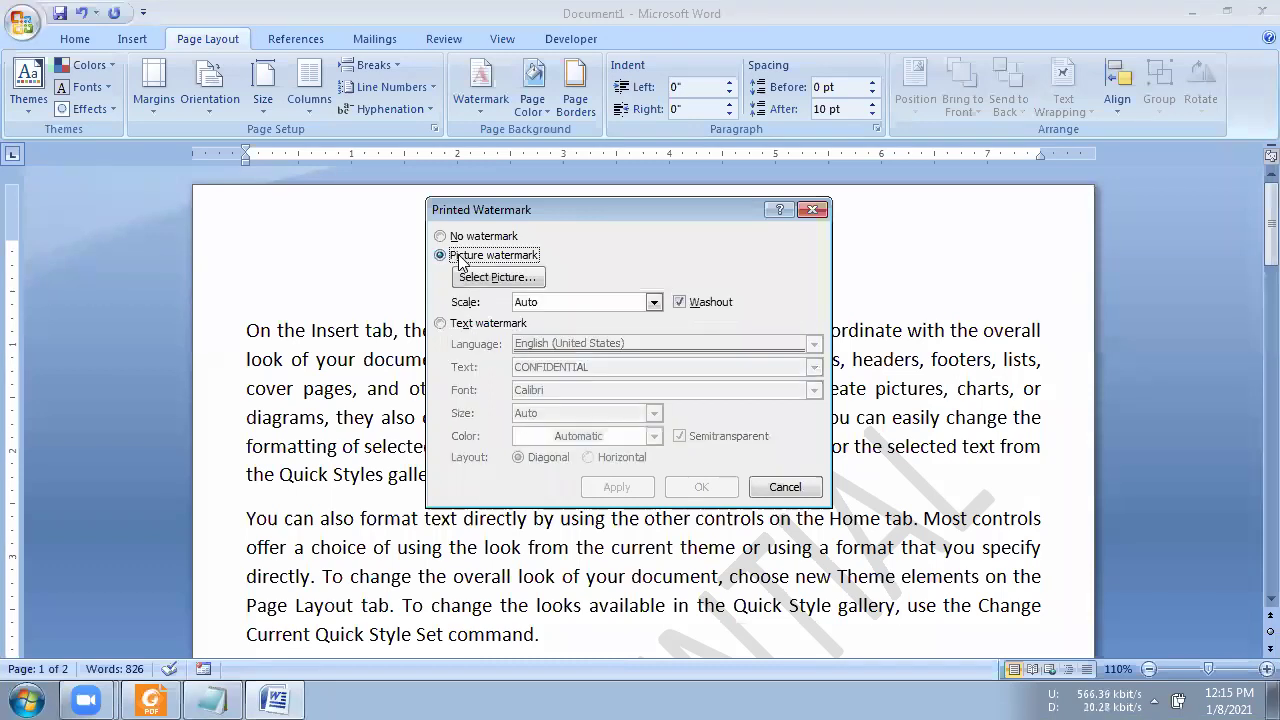
pyautogui.click(455, 326)
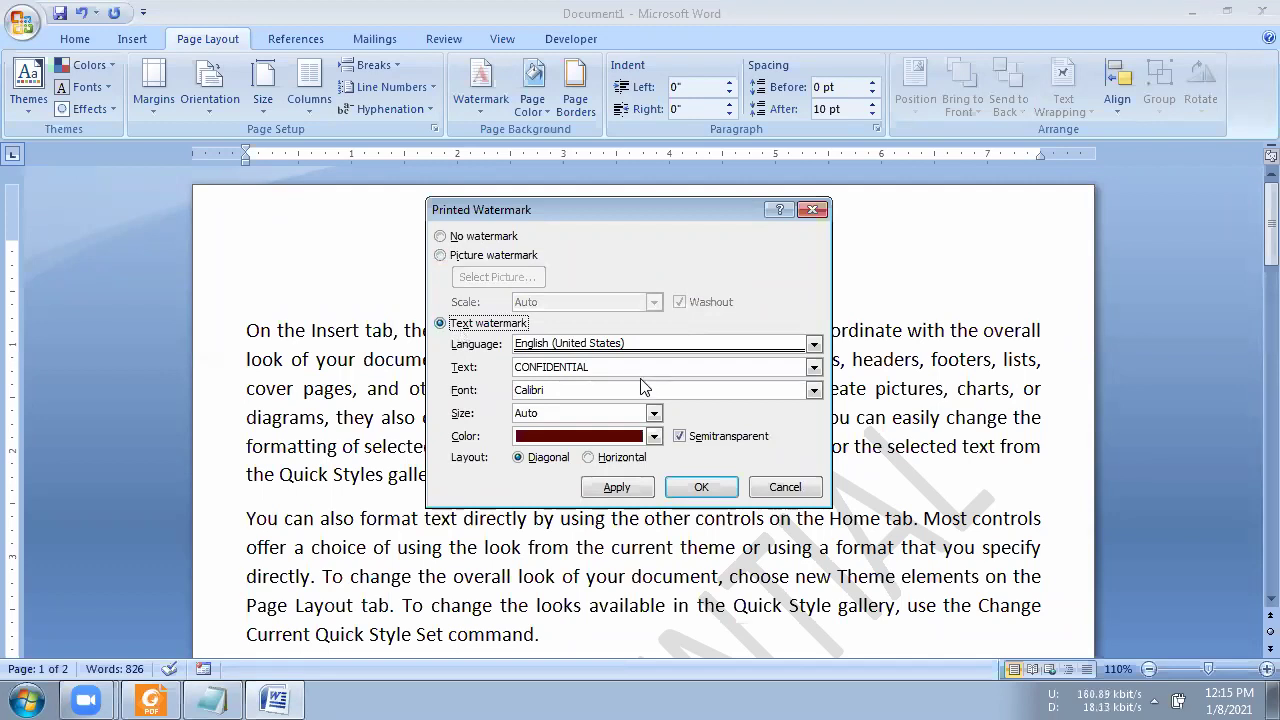
# Replace the CONFIDENTIAL watermark text with 'Sai College Bhilai', keeping English (United States).
pyautogui.moveTo(591, 367); pyautogui.dragTo(517, 369)
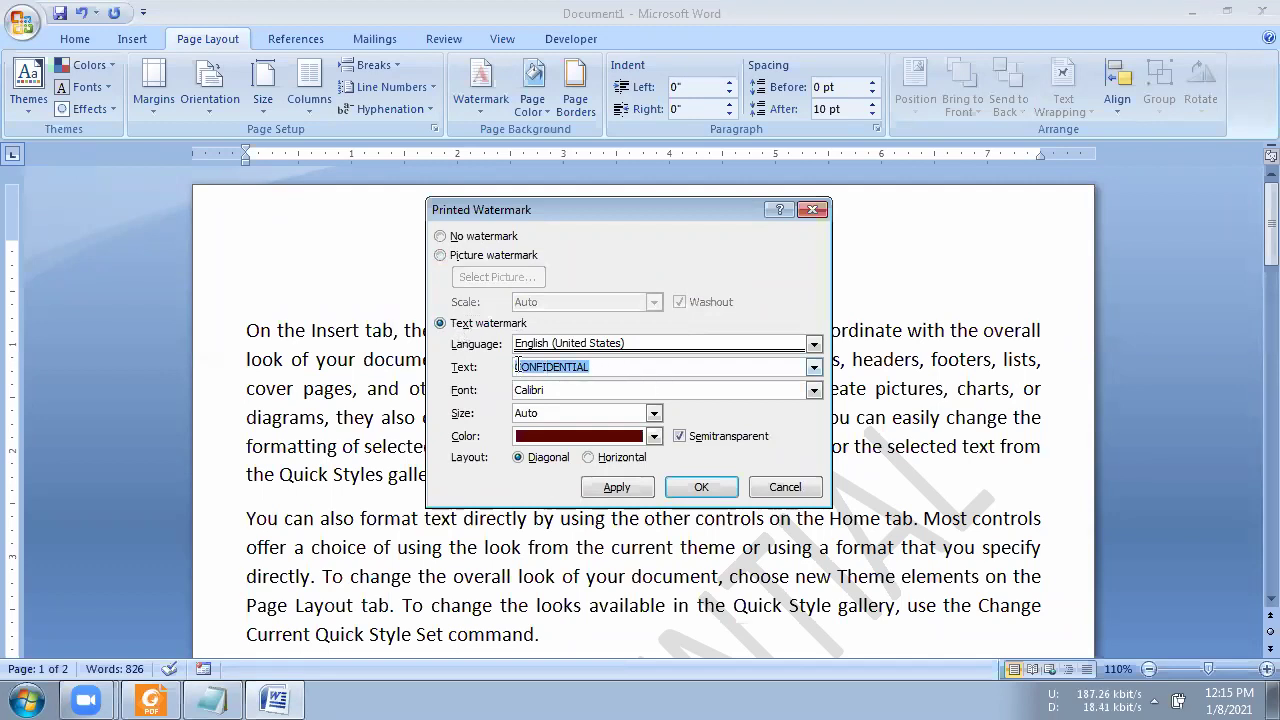
pyautogui.write('Sai College Bhilai')
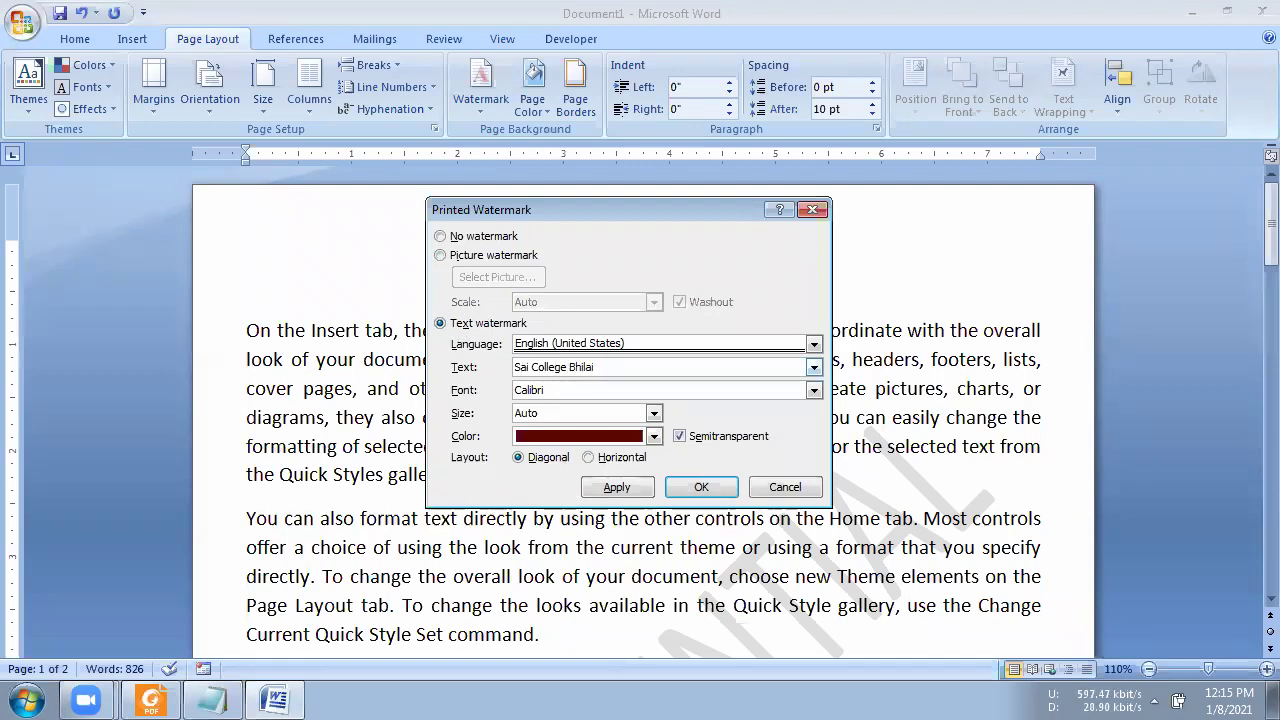
pyautogui.moveTo(598, 367); pyautogui.dragTo(506, 367)
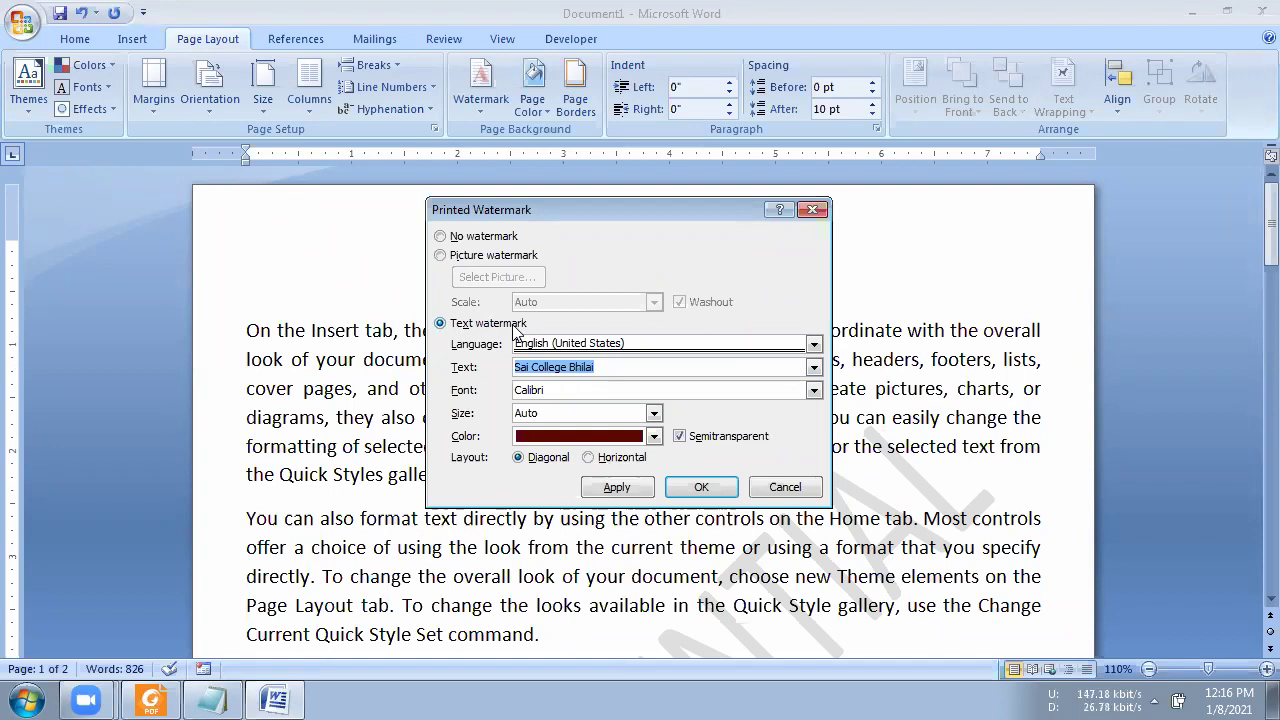
pyautogui.click(516, 327)
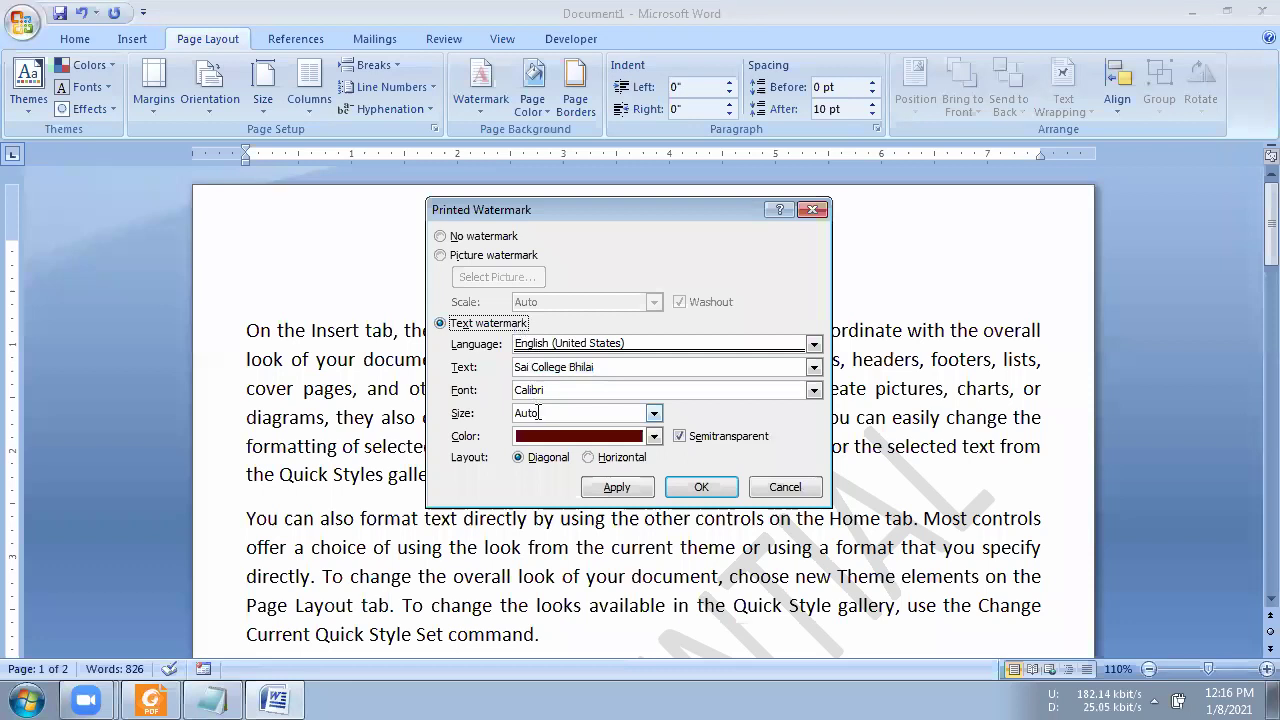
pyautogui.click(632, 343)
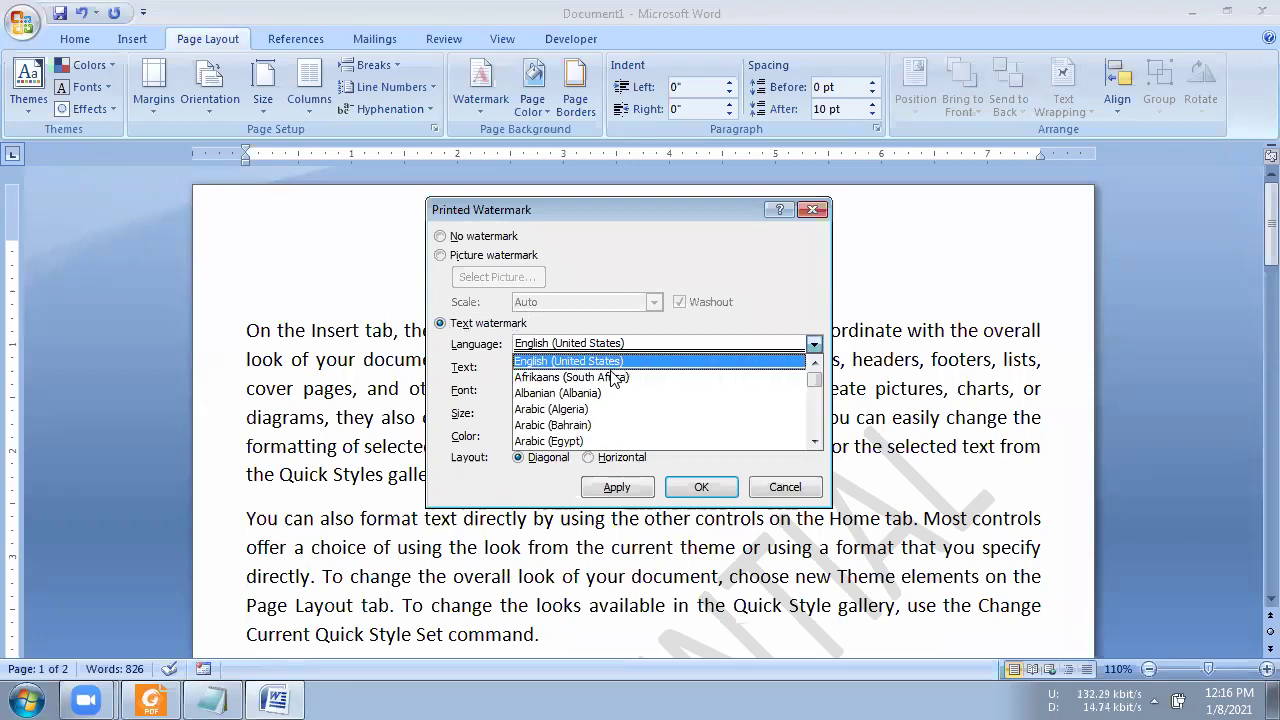
pyautogui.click(615, 360)
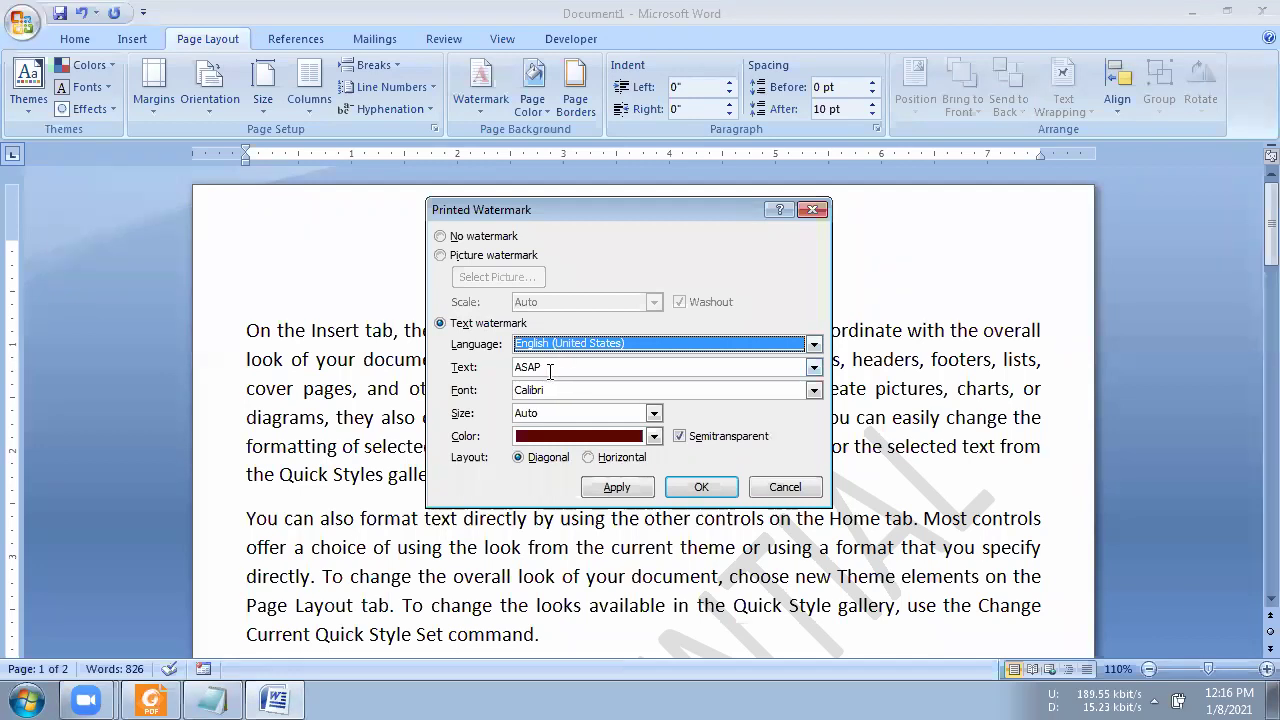
pyautogui.click(553, 366)
pyautogui.moveTo(553, 366); pyautogui.dragTo(500, 366)
pyautogui.write('SaiC')
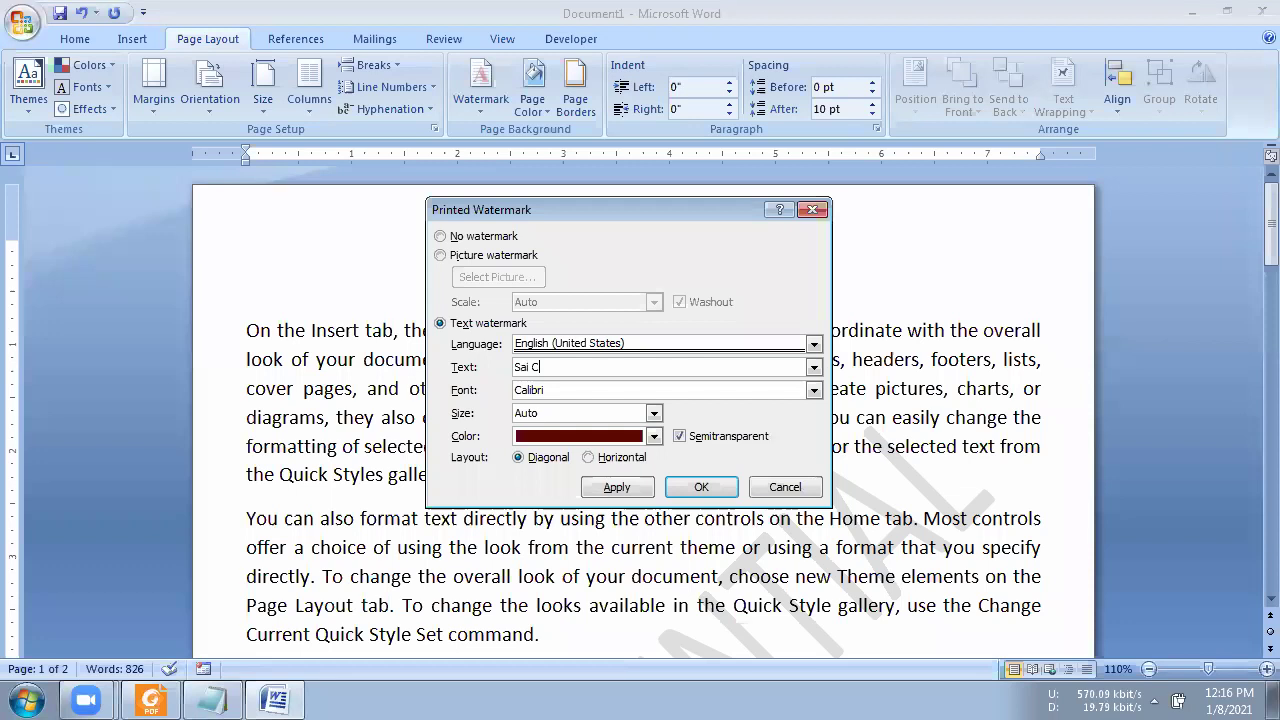
pyautogui.write('ege Bhi')
pyautogui.write('lai')
pyautogui.click(551, 391)
# Set the watermark to size 66 in dark purple, apply it, and close the dialog.
pyautogui.click(653, 413)
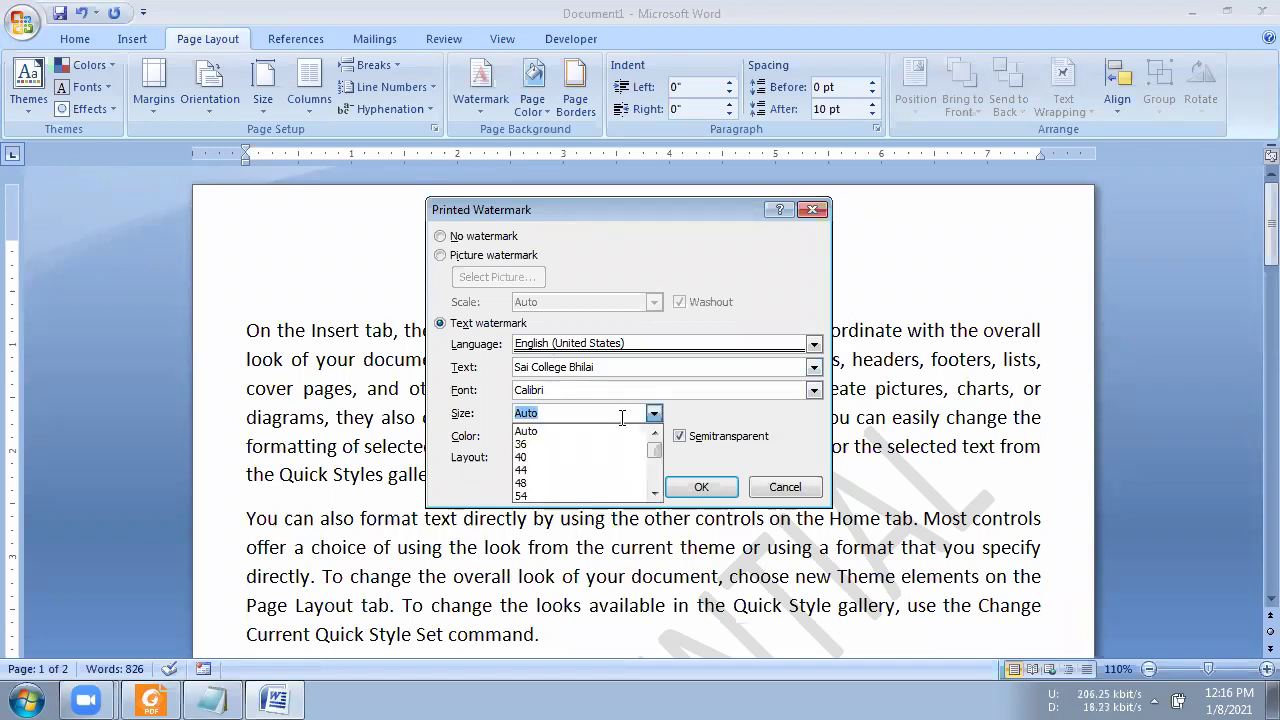
pyautogui.click(567, 496)
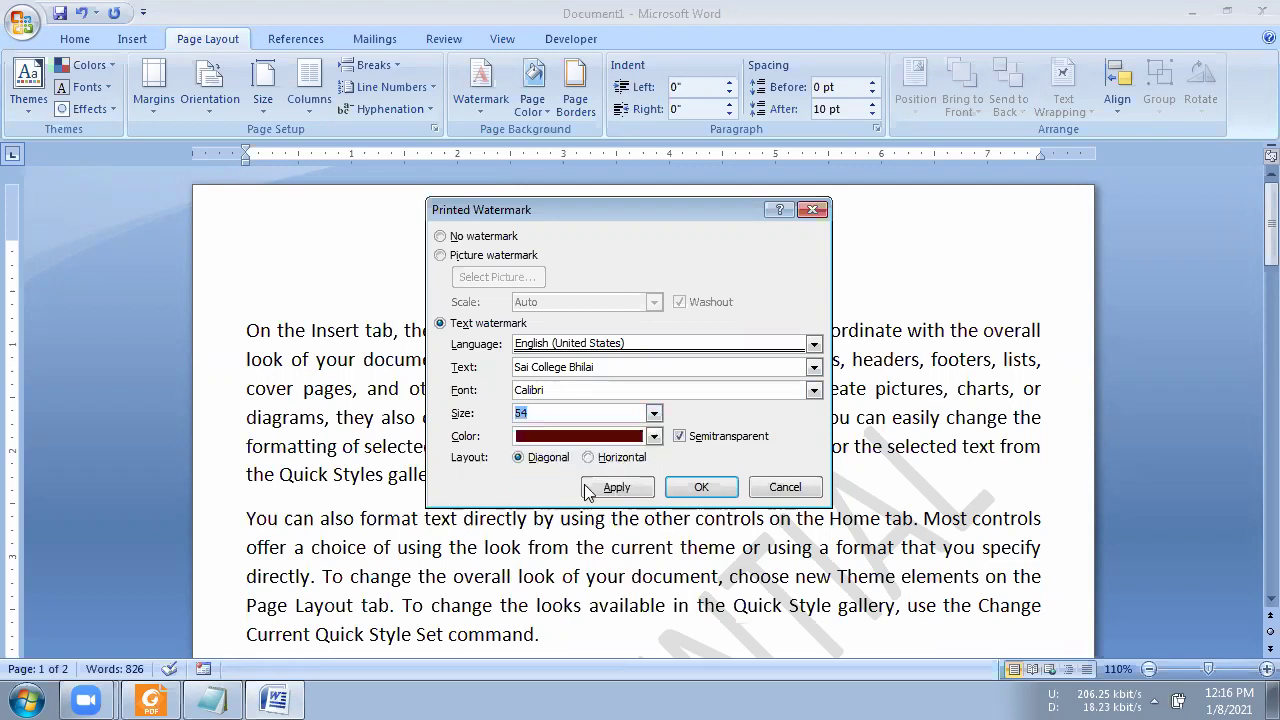
pyautogui.click(653, 414)
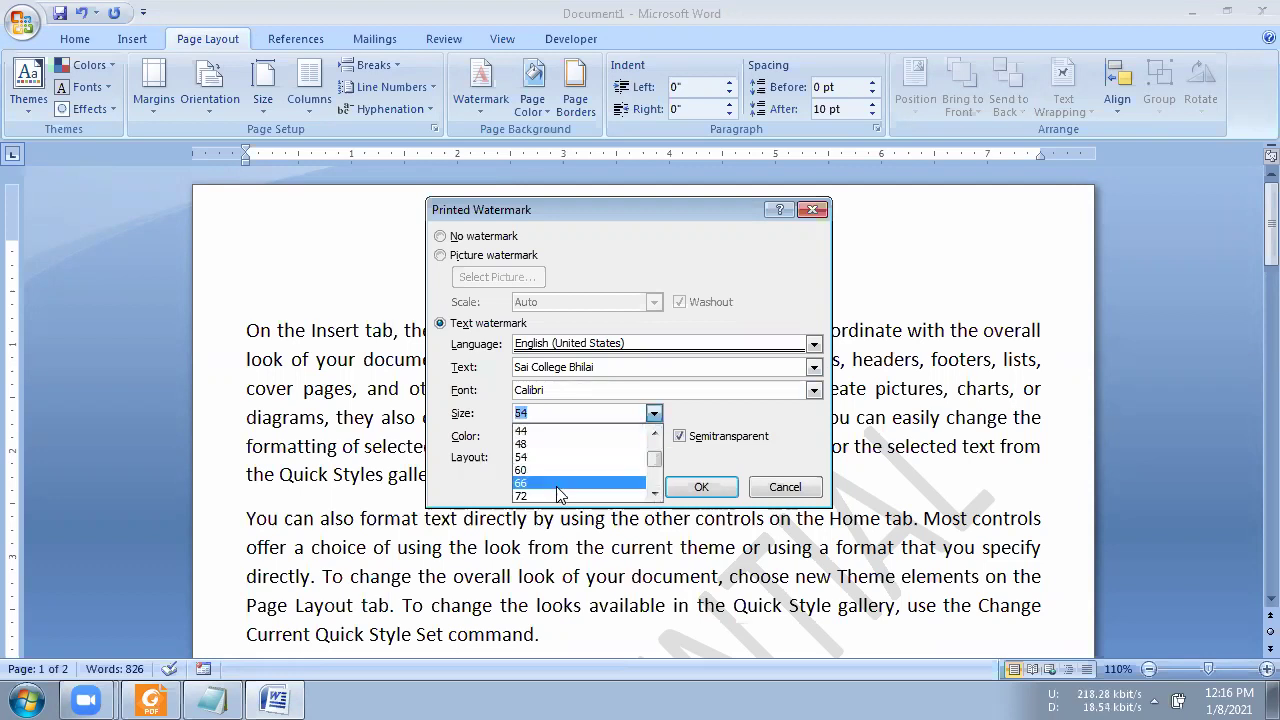
pyautogui.press('Escape')
pyautogui.press('Down')
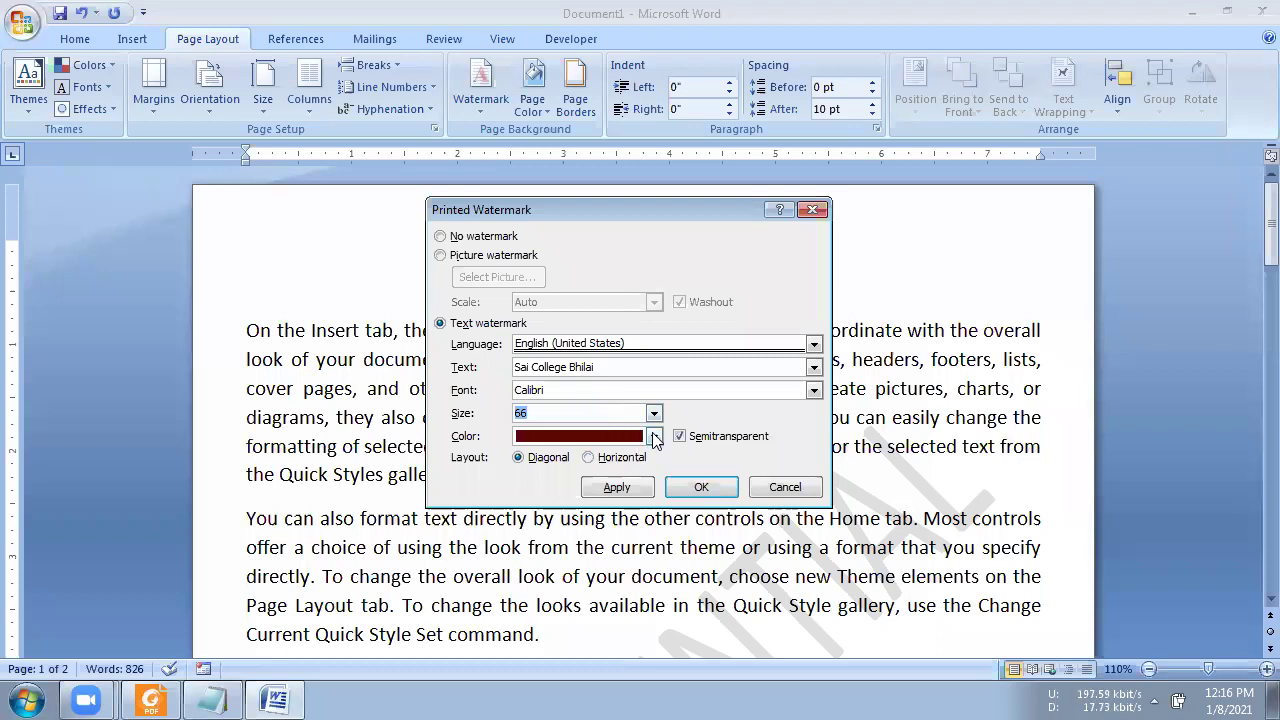
pyautogui.click(653, 437)
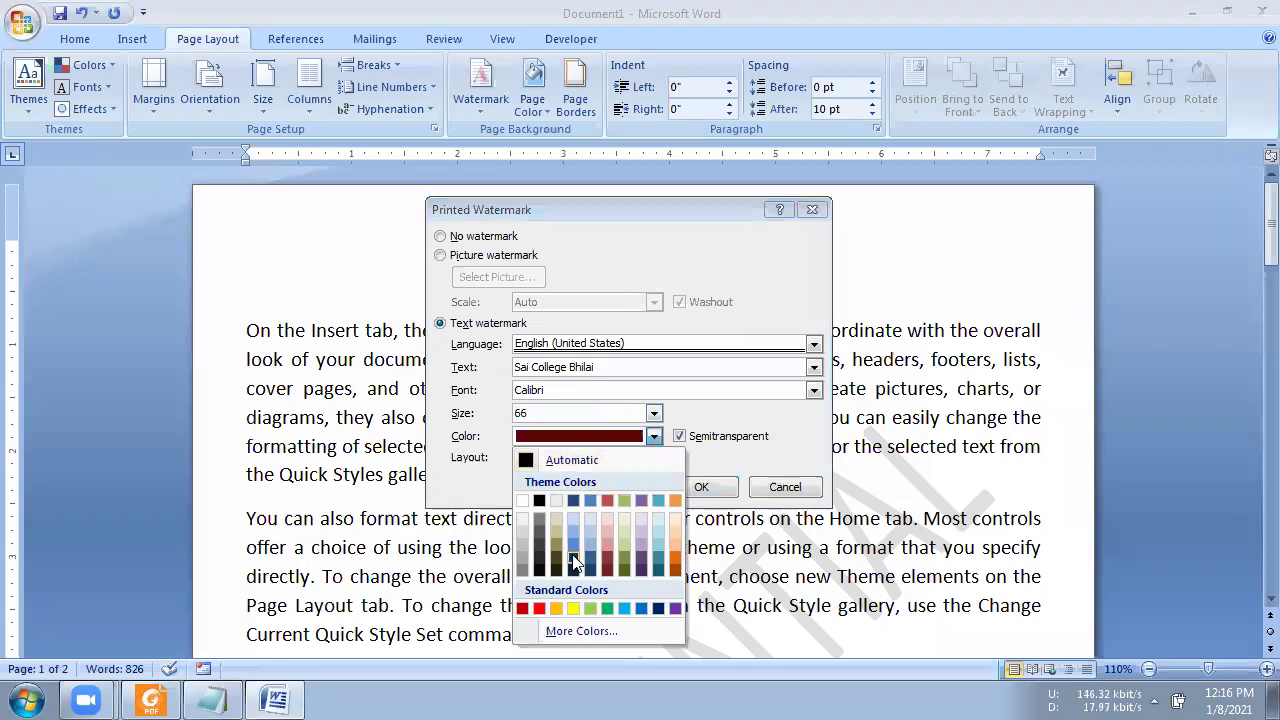
pyautogui.click(641, 568)
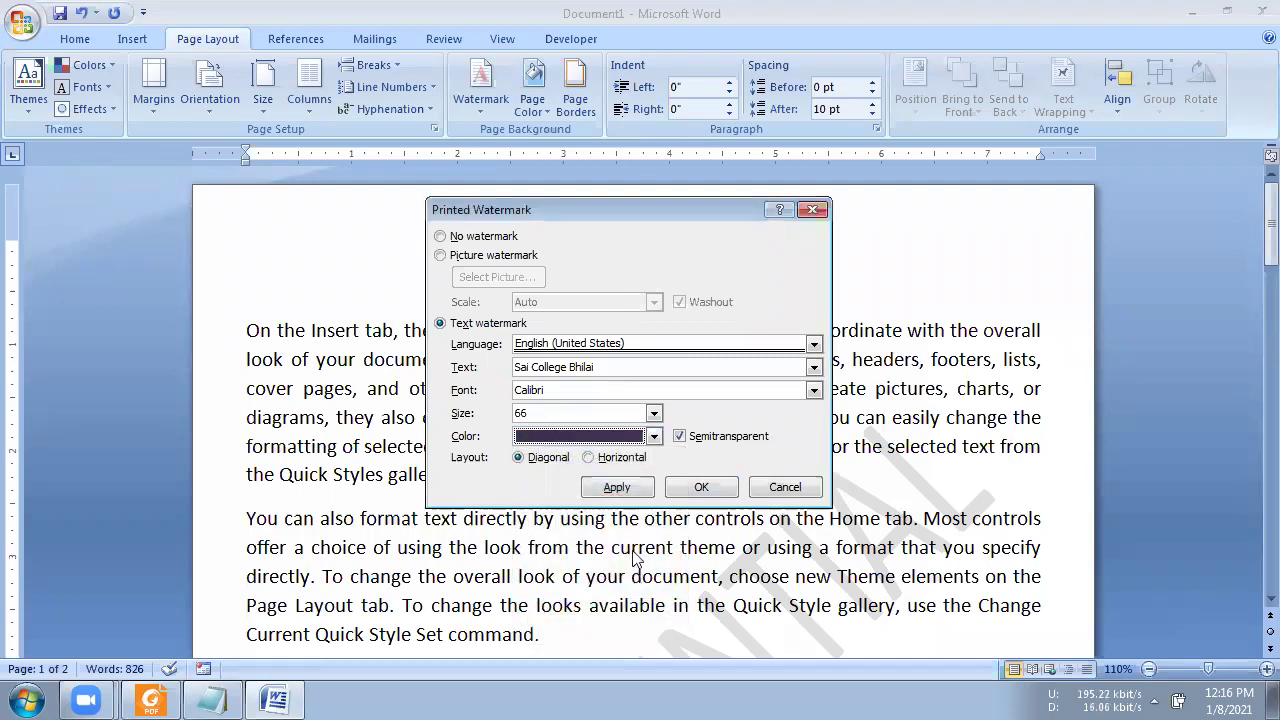
pyautogui.click(638, 488)
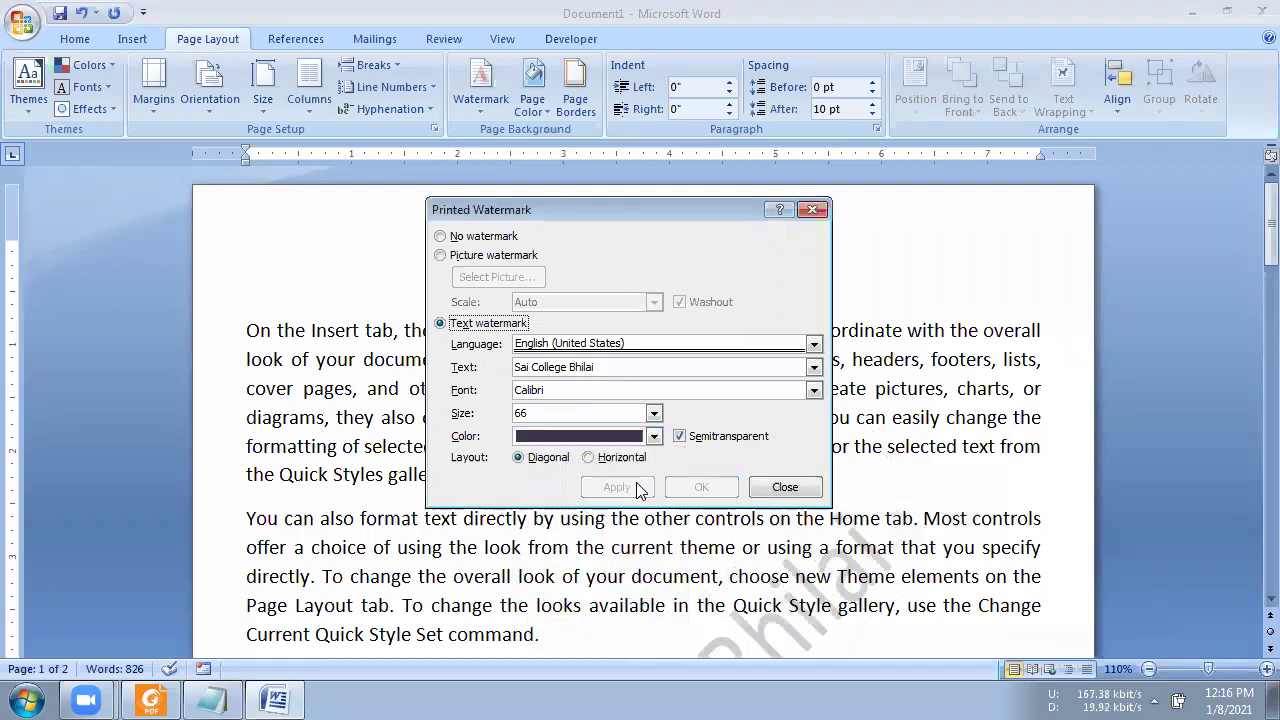
pyautogui.click(783, 496)
# Zoom the view to 140% and scroll through the pages to check the diagonal Sai College Bhilai watermark.
pyautogui.scroll(-3, 780, 493)
pyautogui.scroll(-1, 780, 495)
pyautogui.scroll(-2, 780, 493)
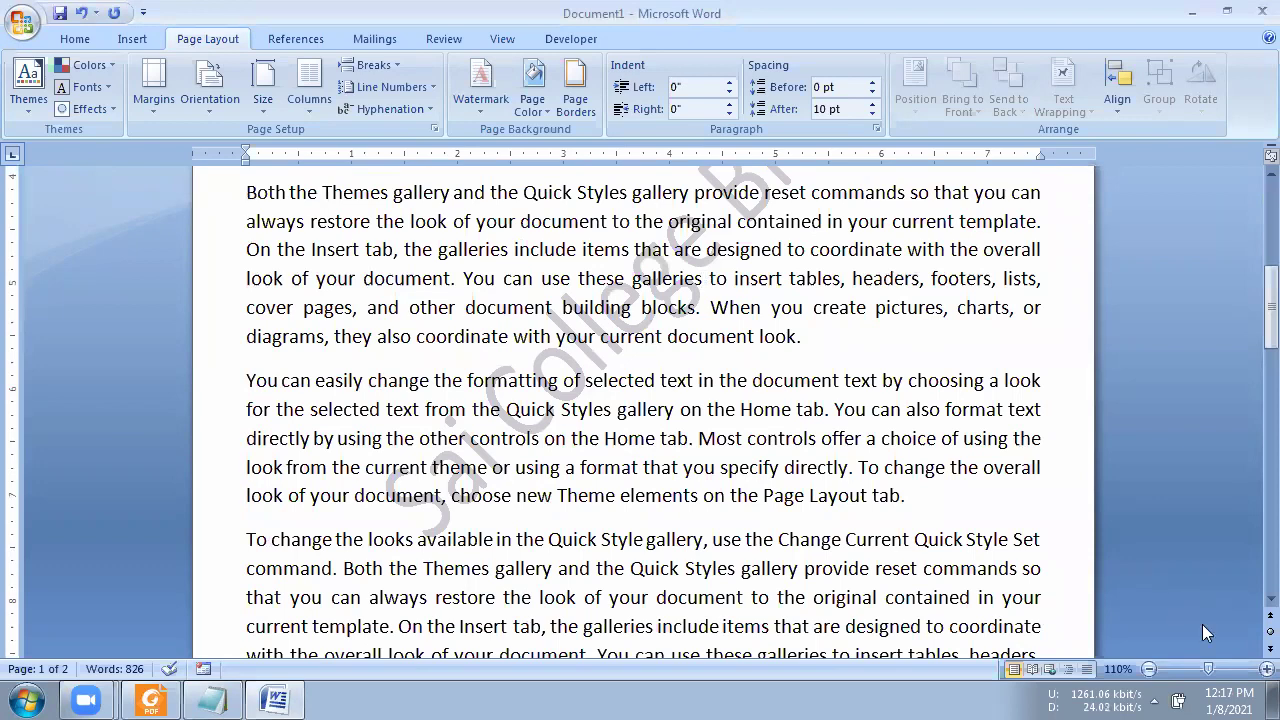
pyautogui.click(1266, 669)
pyautogui.click(1266, 669)
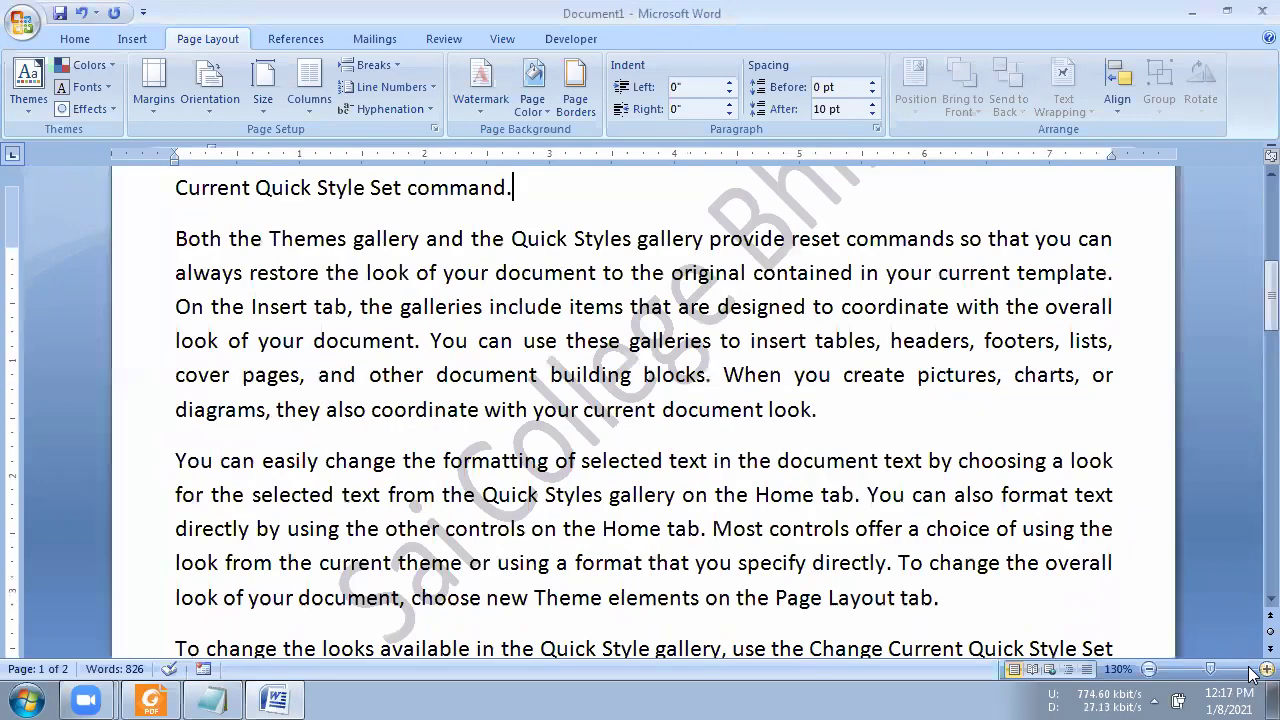
pyautogui.click(1266, 669)
pyautogui.scroll(-1, 373, 347)
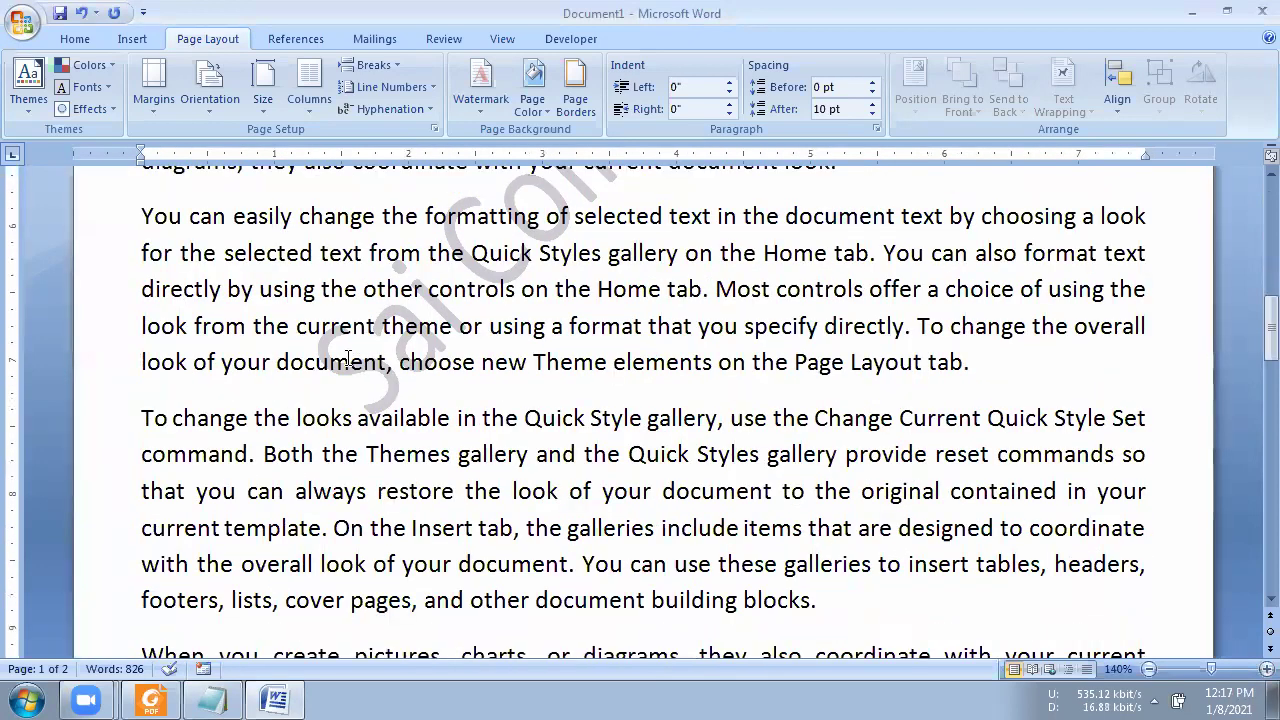
pyautogui.scroll(1, 524, 320)
pyautogui.scroll(2, 568, 350)
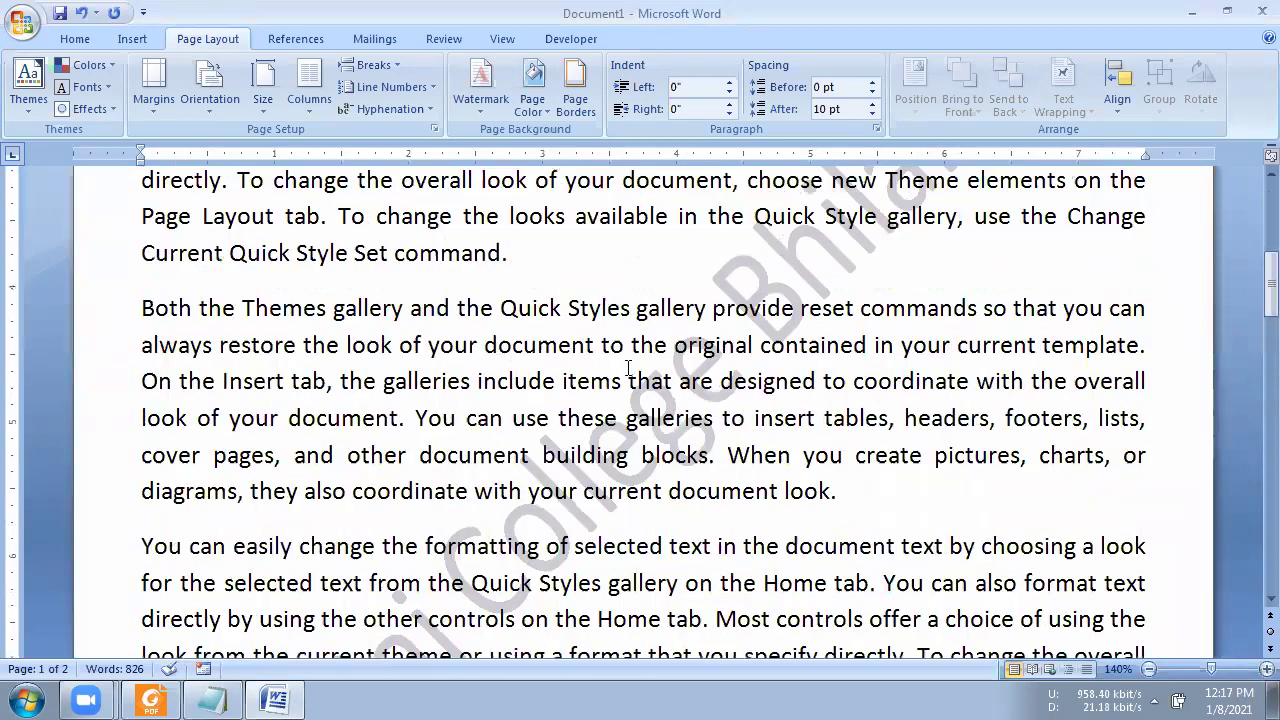
pyautogui.scroll(2, 910, 365)
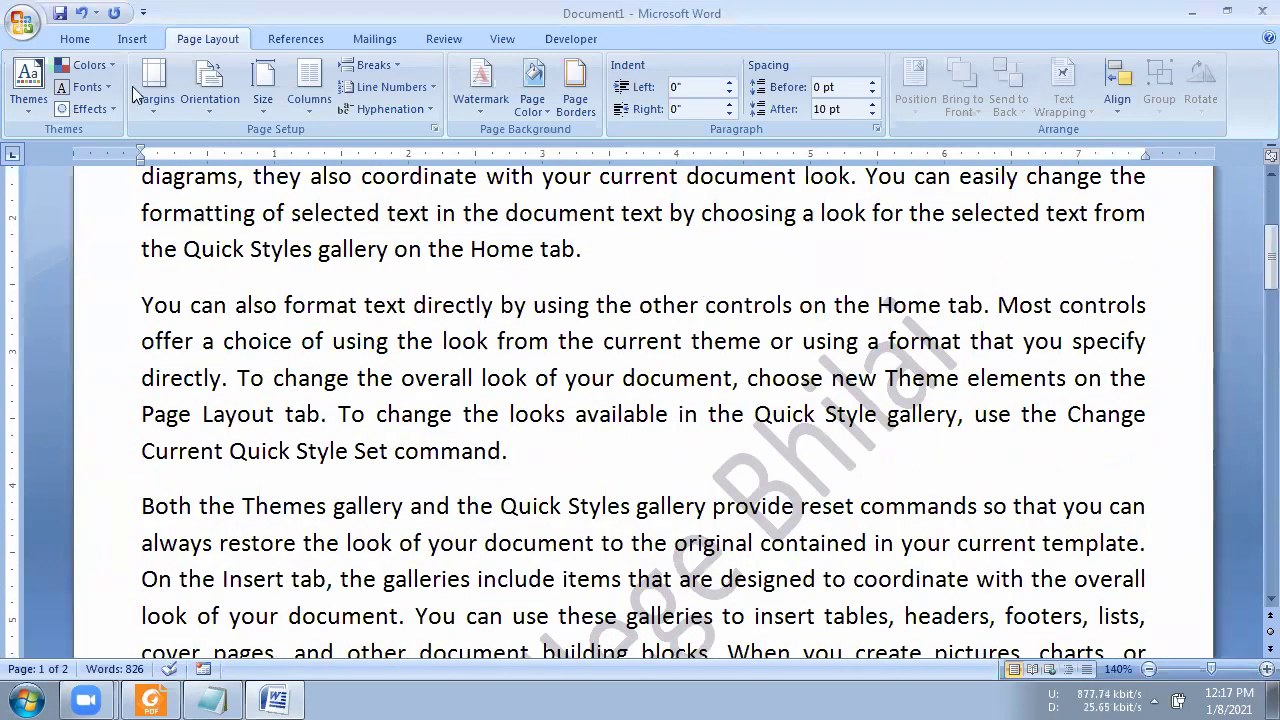
pyautogui.click(24, 24)
pyautogui.moveTo(44, 246)
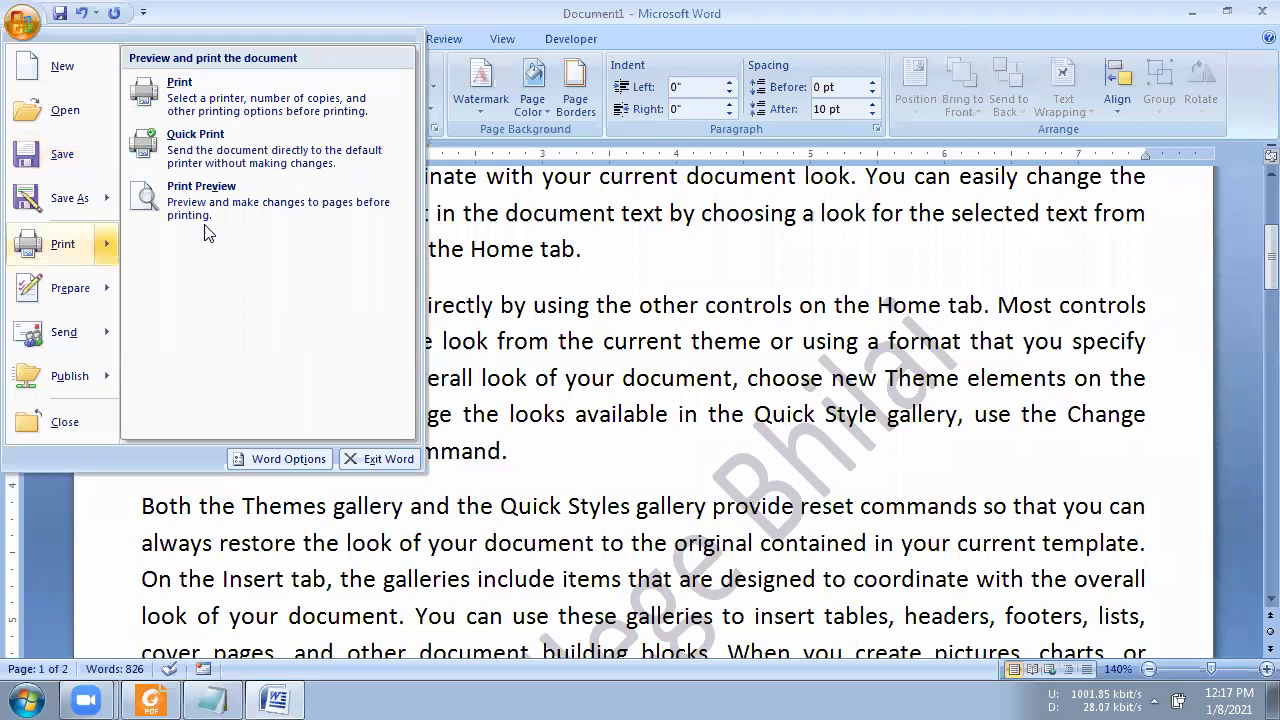
pyautogui.click(210, 205)
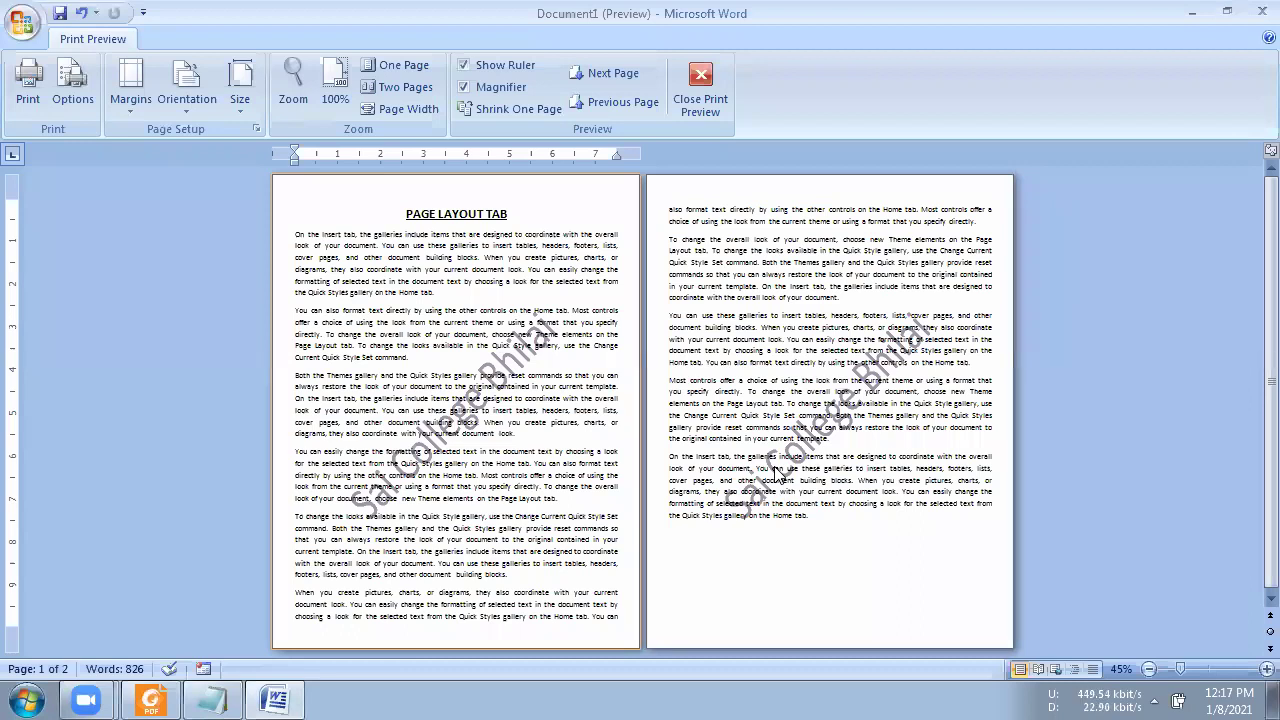
pyautogui.click(713, 88)
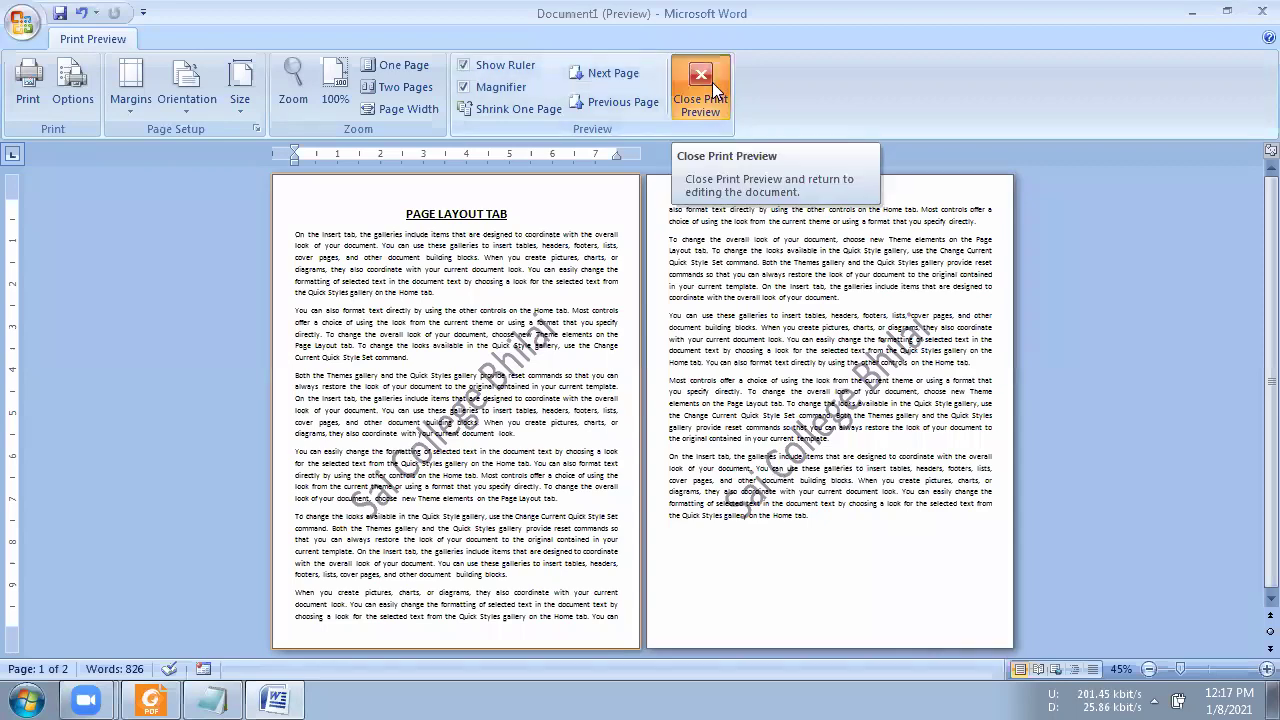
pyautogui.scroll(3, 640, 410)
pyautogui.scroll(1, 640, 410)
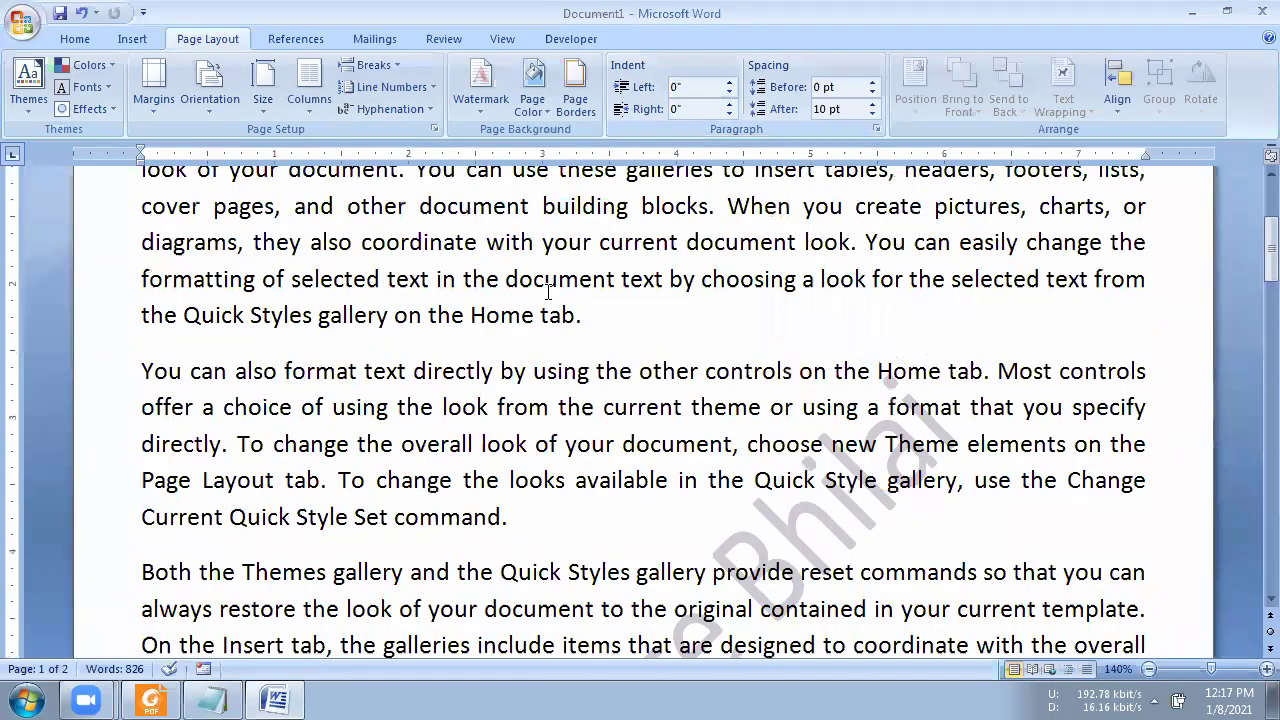
pyautogui.scroll(5, 640, 410)
# Open Custom Watermark from the Watermark gallery and select the Picture watermark option.
pyautogui.click(486, 100)
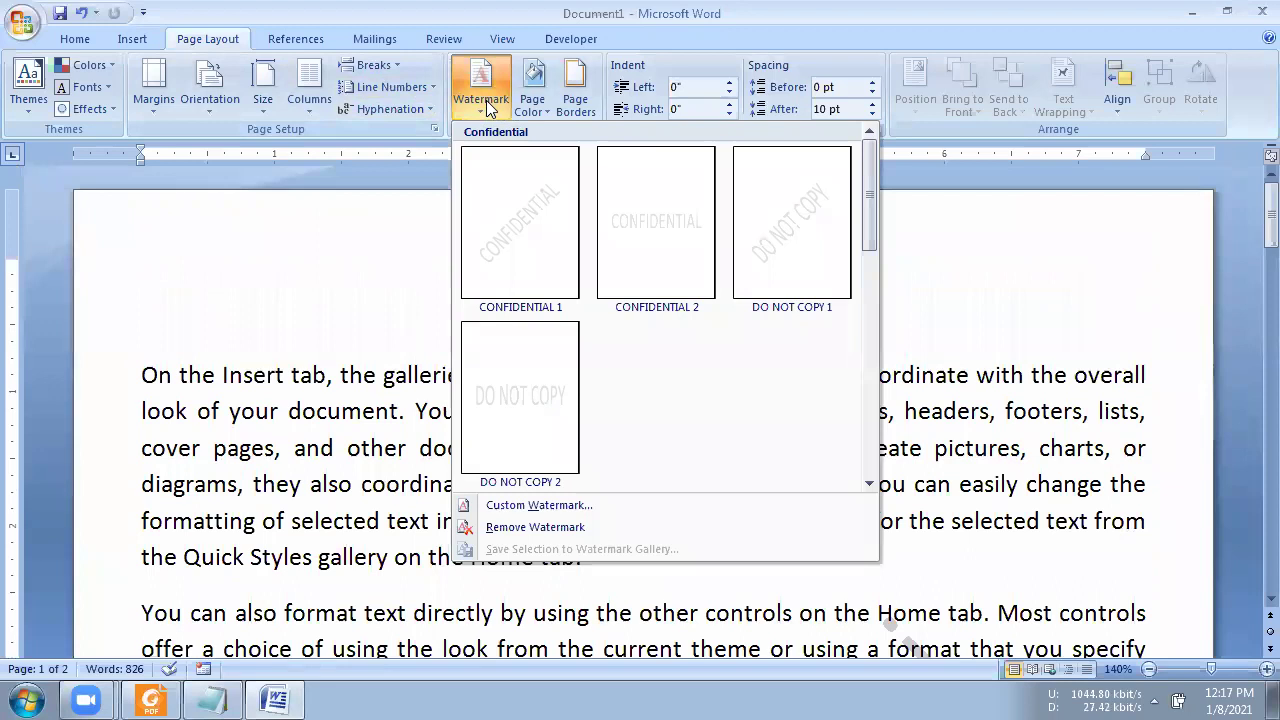
pyautogui.click(488, 102)
pyautogui.click(488, 102)
pyautogui.click(535, 506)
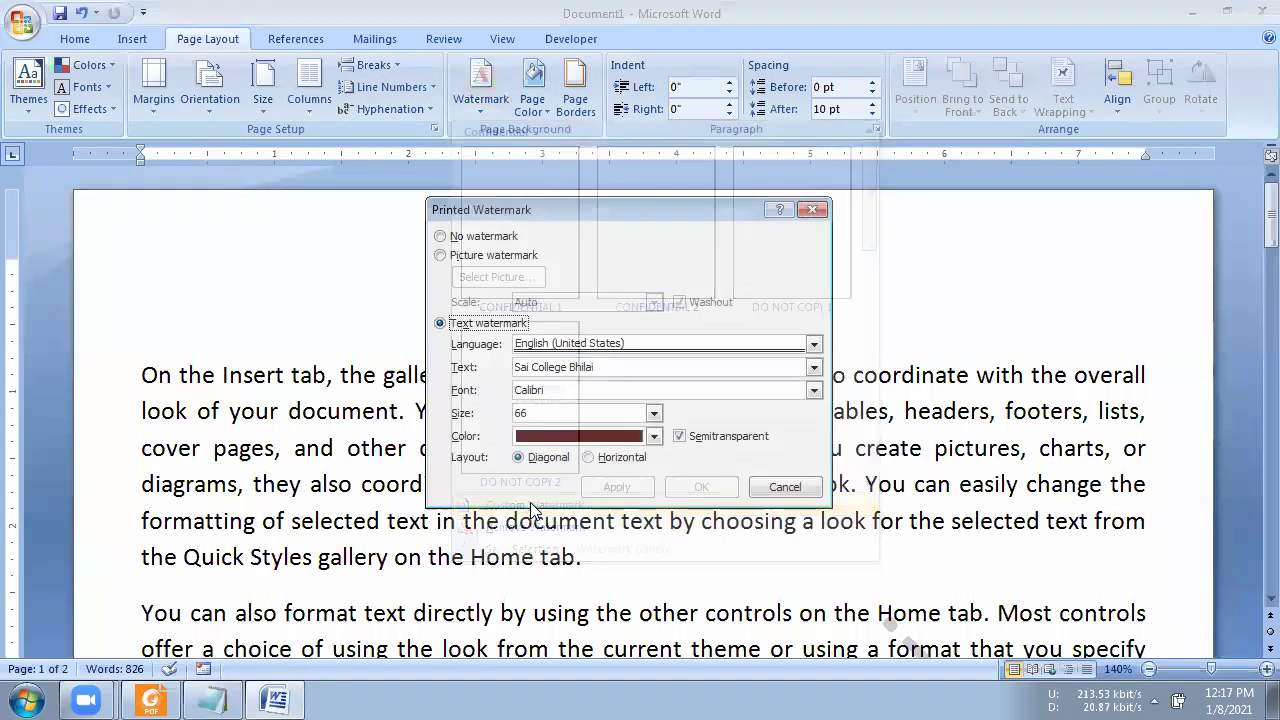
pyautogui.click(473, 258)
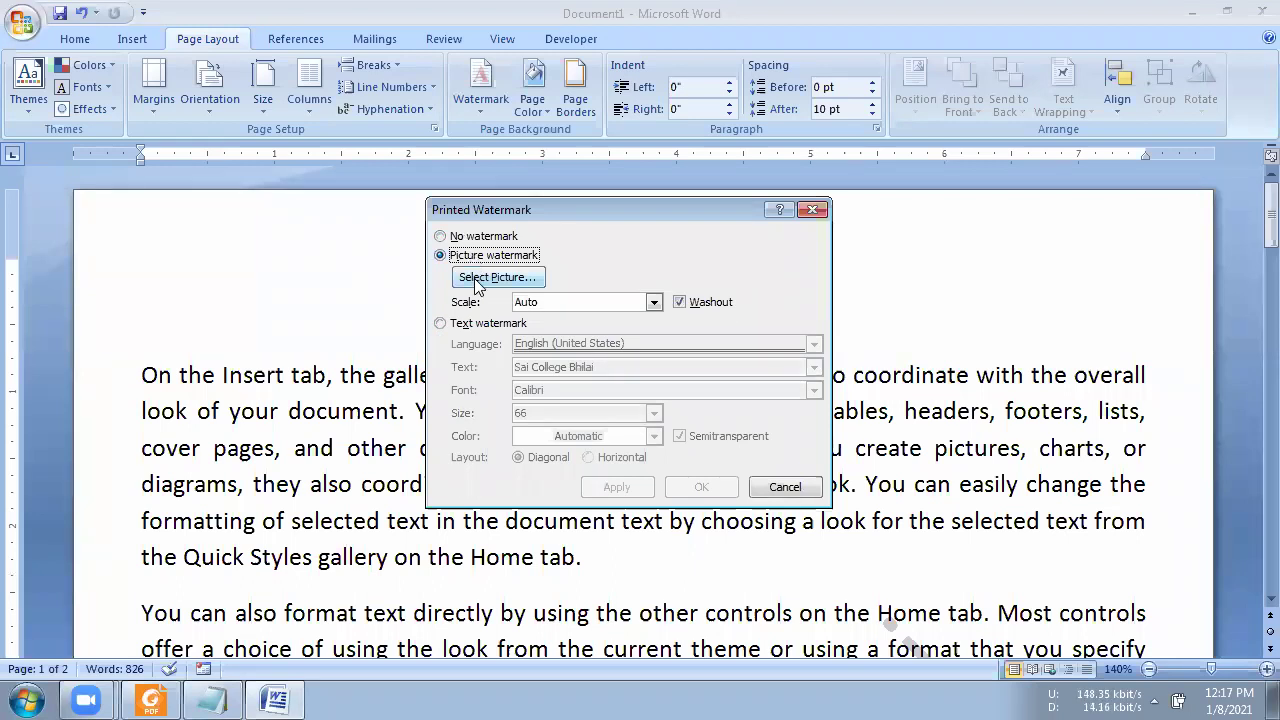
# Choose the koala image abc.jpg from the Desktop as the watermark picture.
pyautogui.click(477, 280)
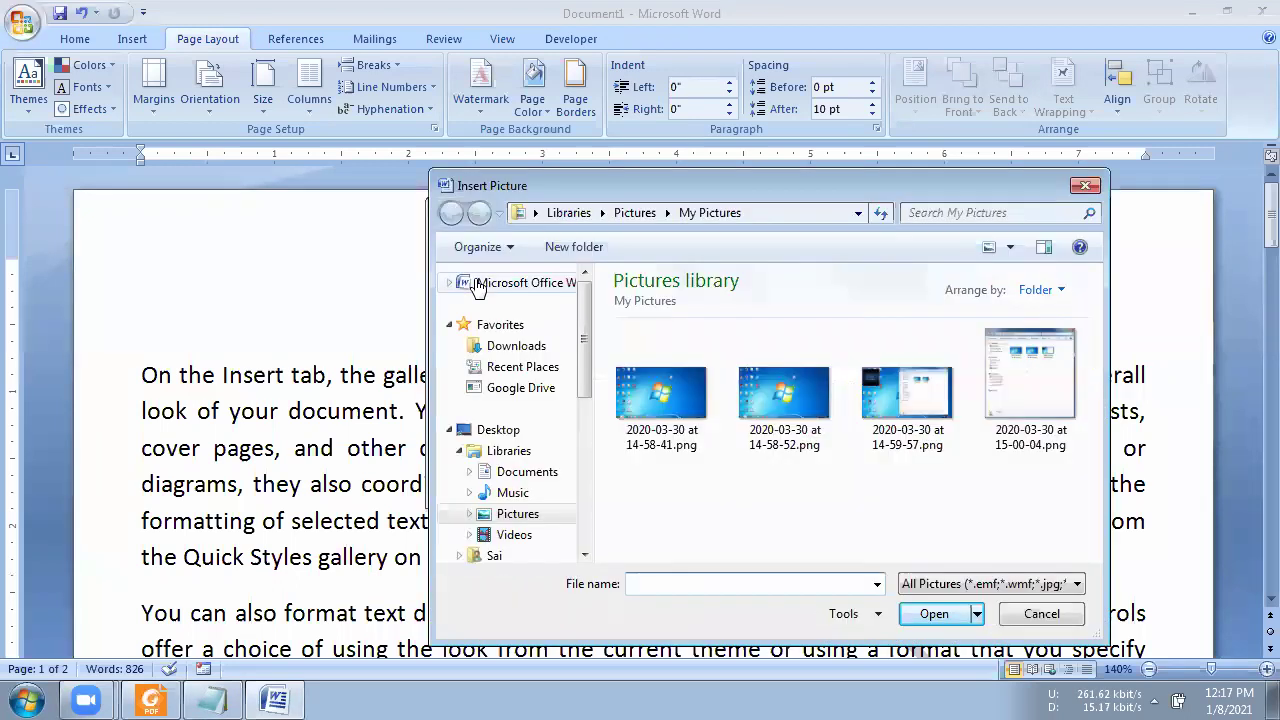
pyautogui.click(497, 431)
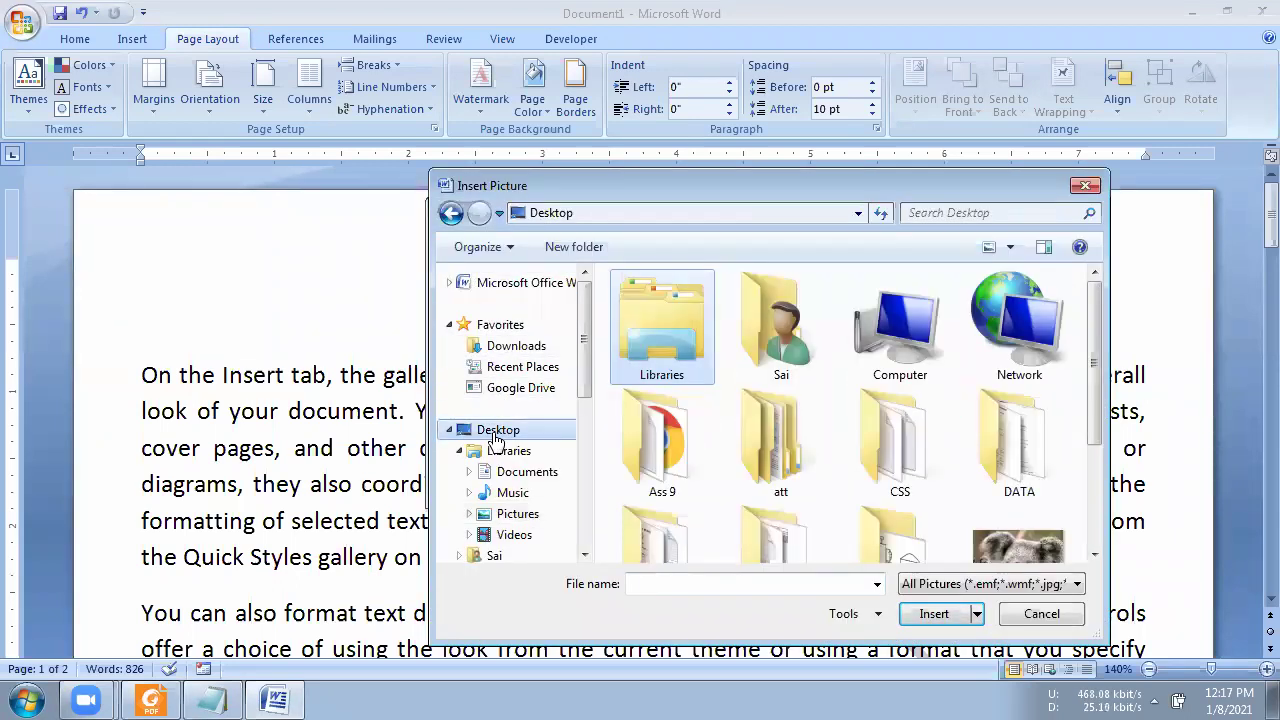
pyautogui.click(995, 555)
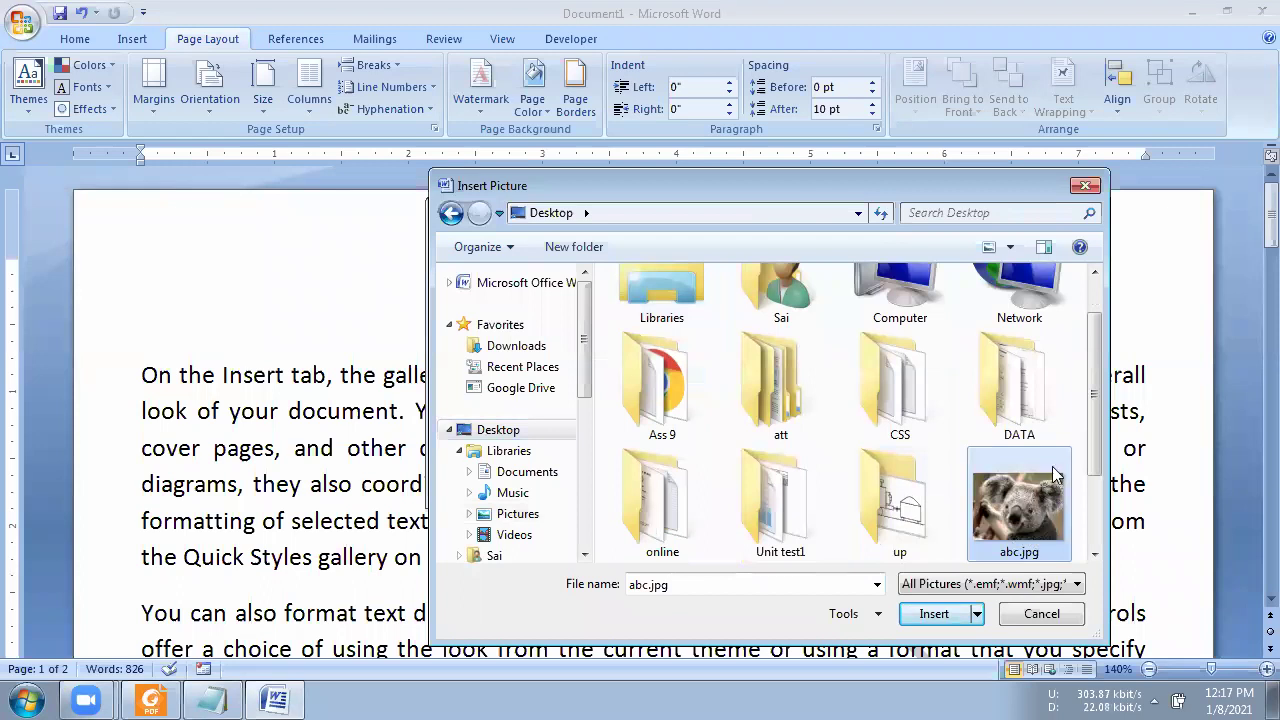
pyautogui.scroll(-2, 1060, 420)
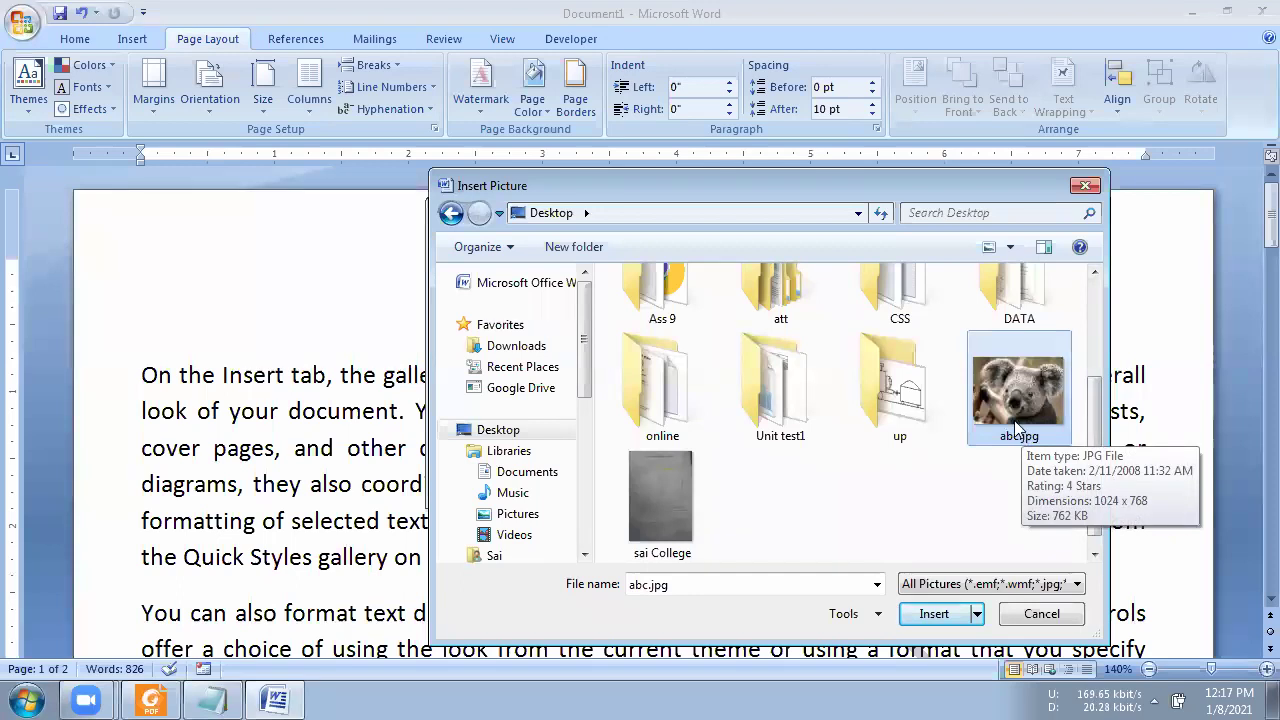
pyautogui.doubleClick(1017, 428)
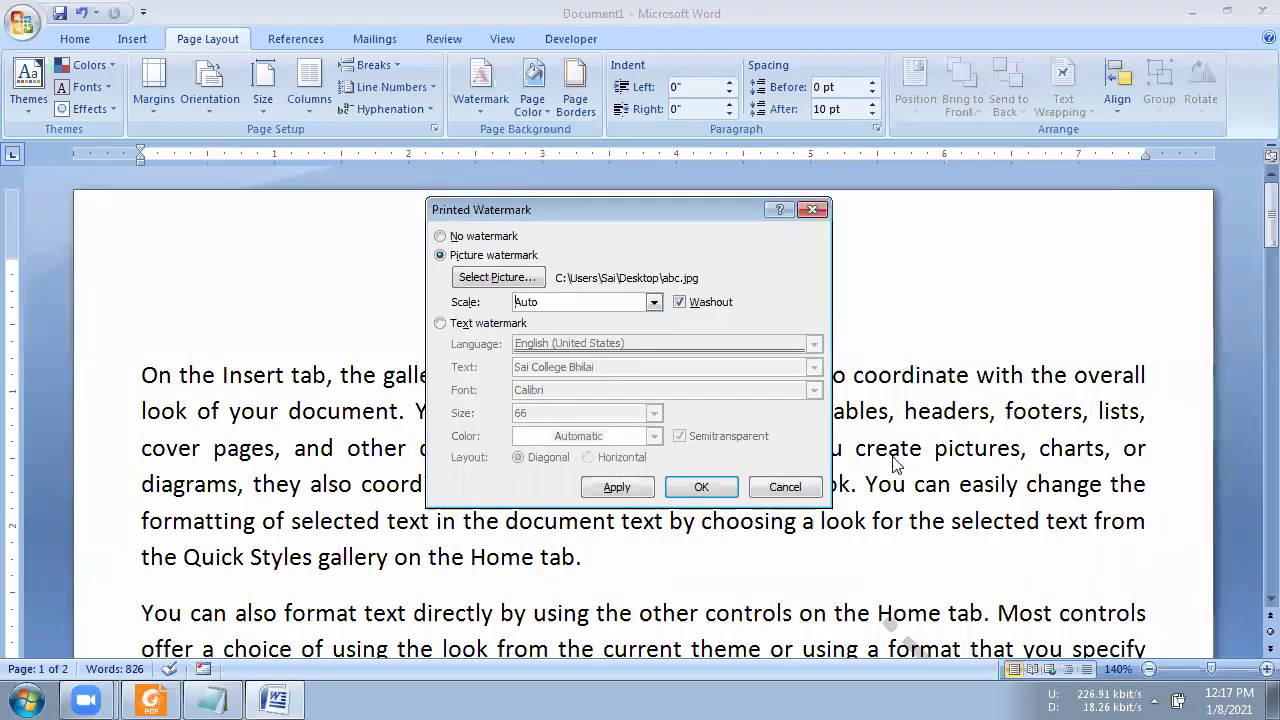
# Apply the faded koala picture watermark, close the dialog, and scroll through the pages.
pyautogui.click(616, 488)
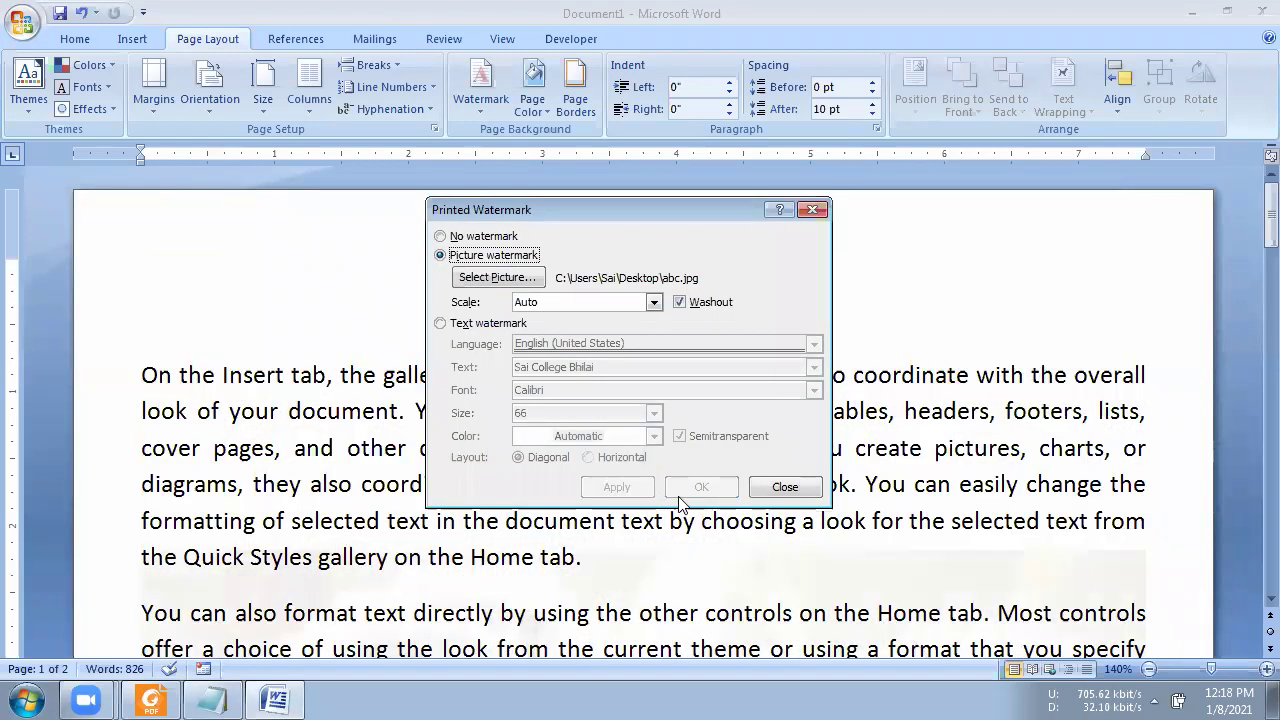
pyautogui.click(801, 497)
pyautogui.scroll(-2, 801, 490)
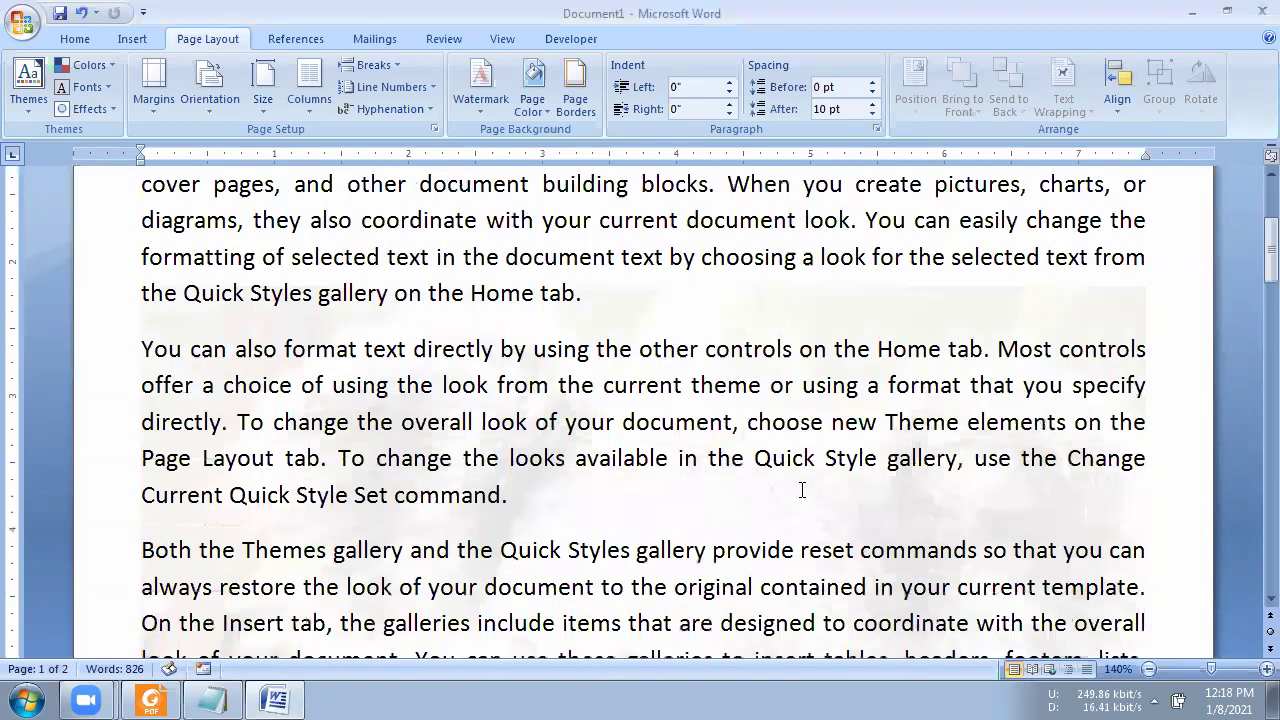
pyautogui.scroll(-3, 801, 488)
pyautogui.scroll(-3, 795, 484)
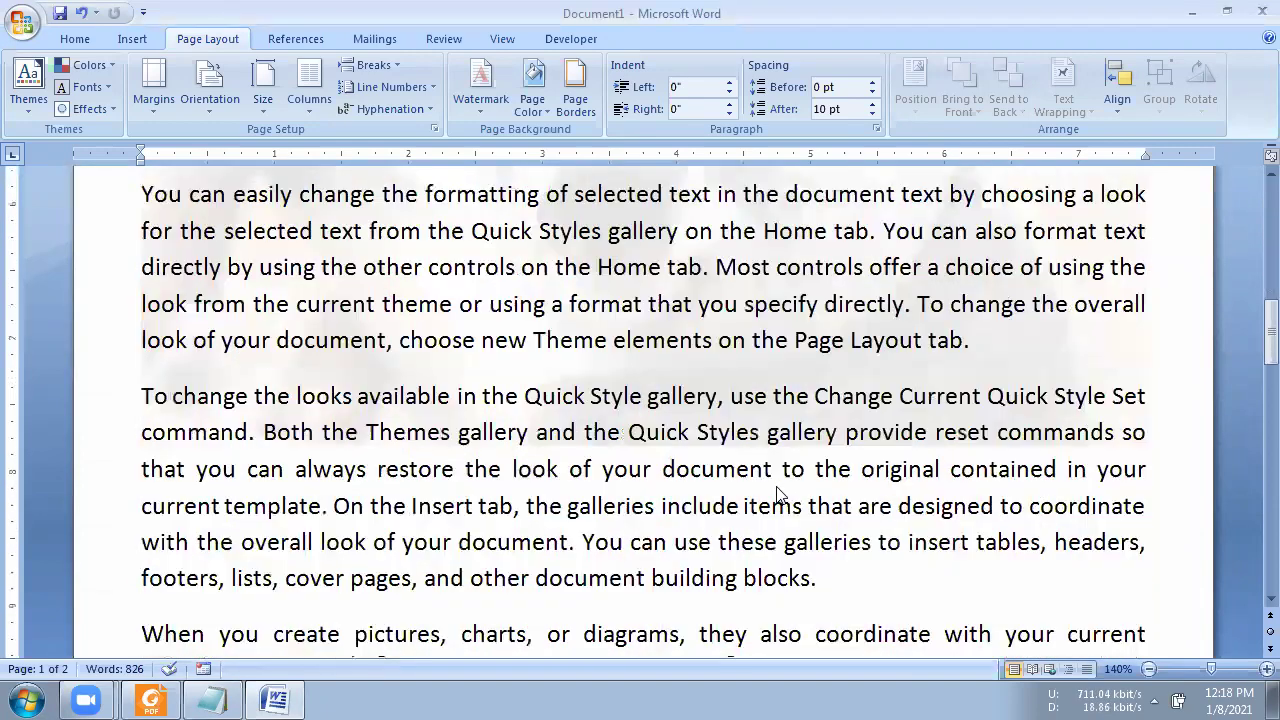
pyautogui.scroll(-3, 658, 475)
pyautogui.scroll(-3, 650, 470)
pyautogui.scroll(-3, 650, 470)
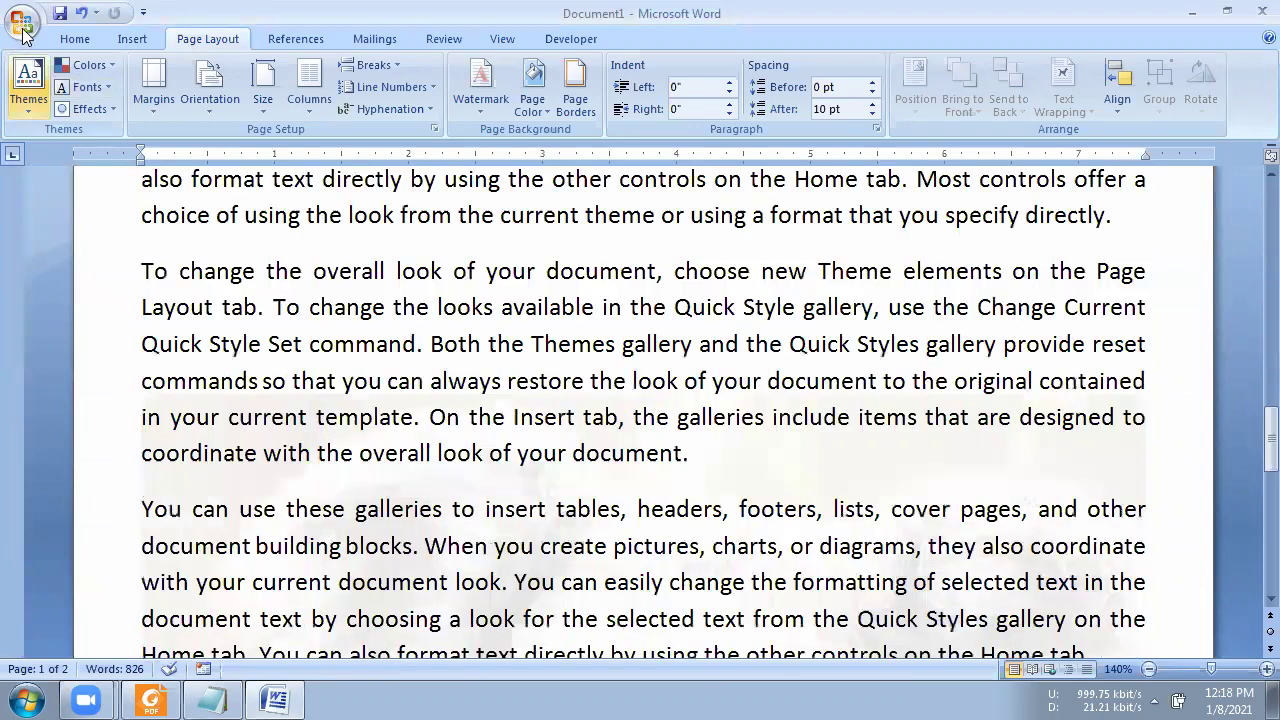
# Check the koala-watermarked pages in Print Preview, then return to normal editing.
pyautogui.click(22, 20)
pyautogui.moveTo(48, 254)
pyautogui.click(176, 200)
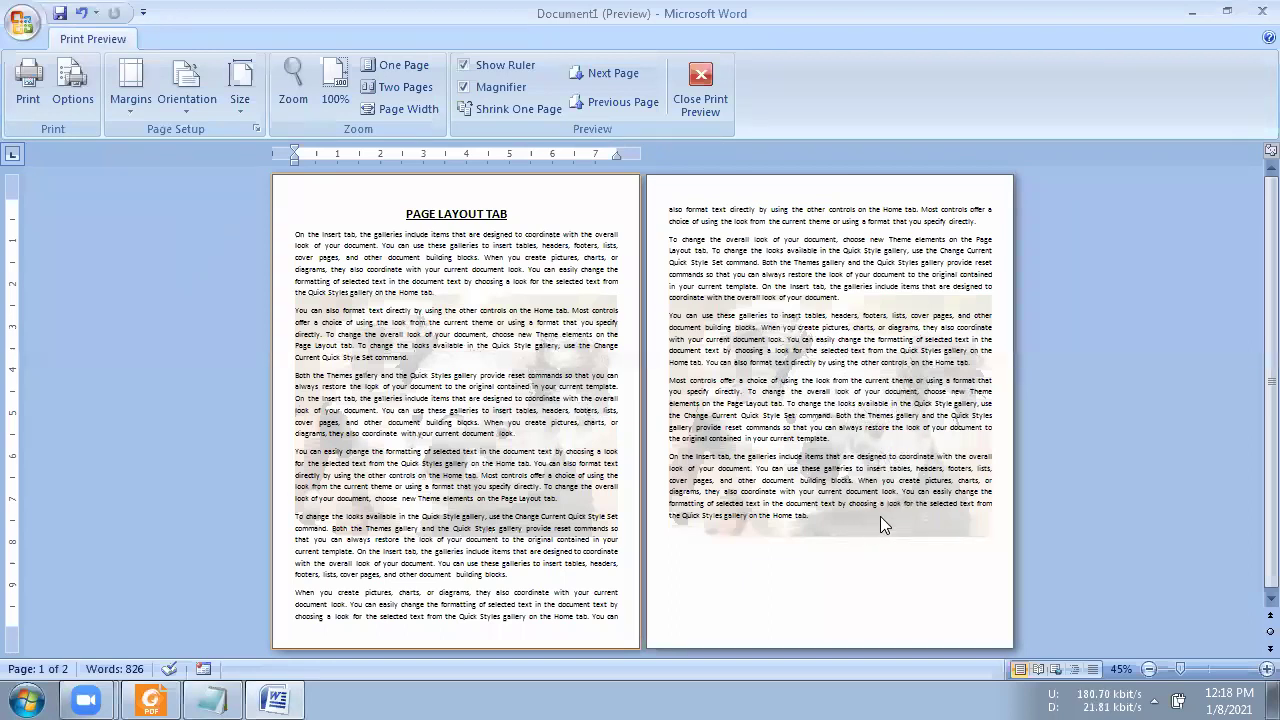
pyautogui.click(700, 88)
pyautogui.scroll(2, 648, 450)
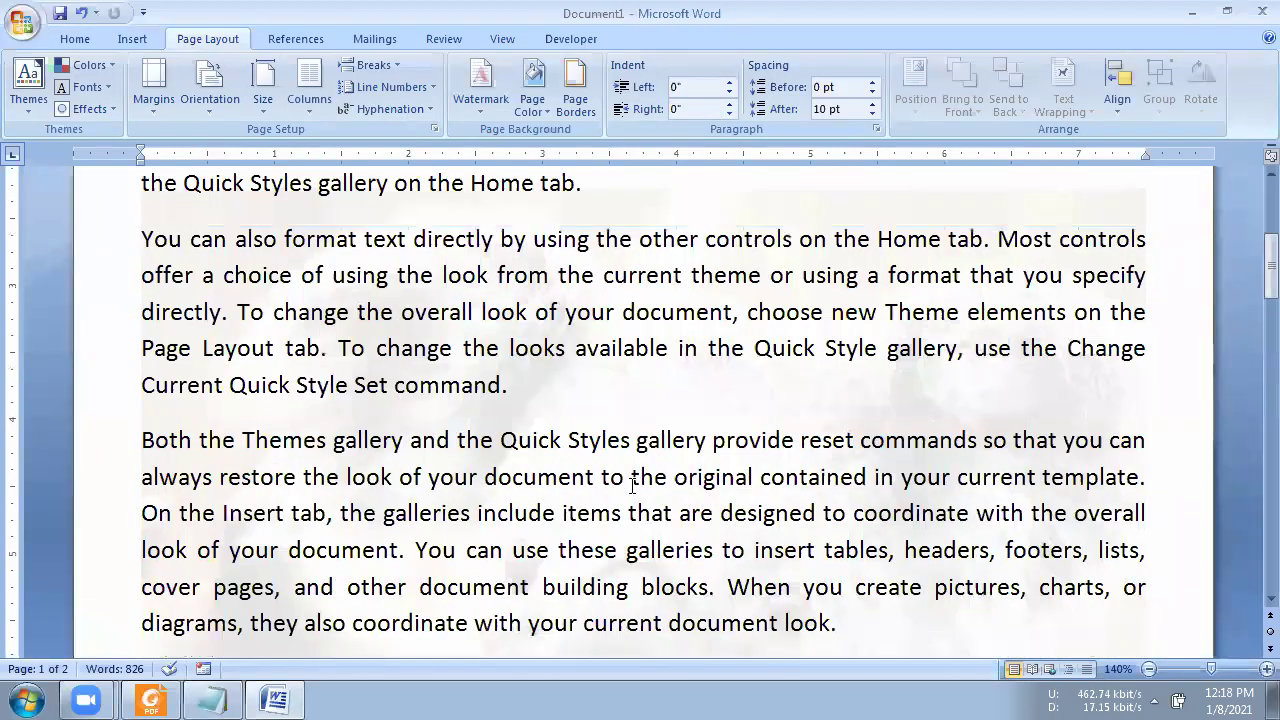
# Select the extra body text from the choice line downward to trim page 2 to two lines.
pyautogui.moveTo(142, 267)
pyautogui.mouseDown()
pyautogui.moveTo(646, 688)
pyautogui.moveTo(646, 280)
pyautogui.mouseUp()
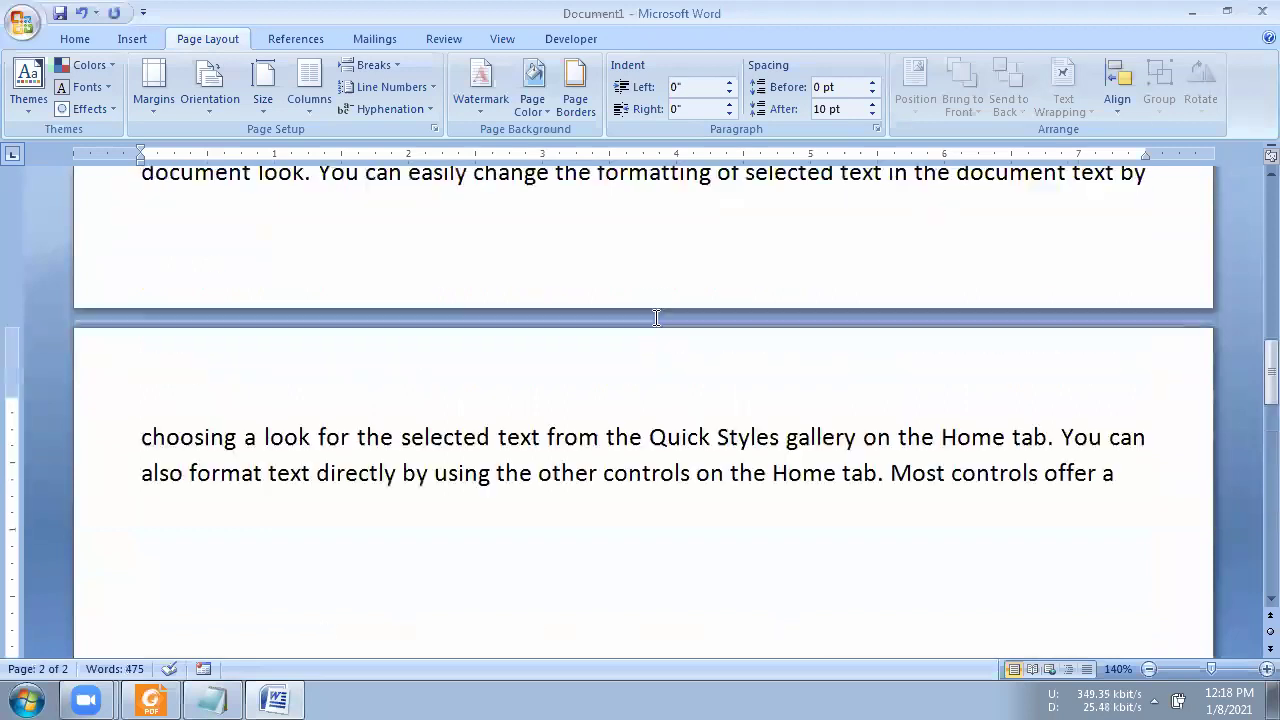
pyautogui.scroll(-10, 646, 320)
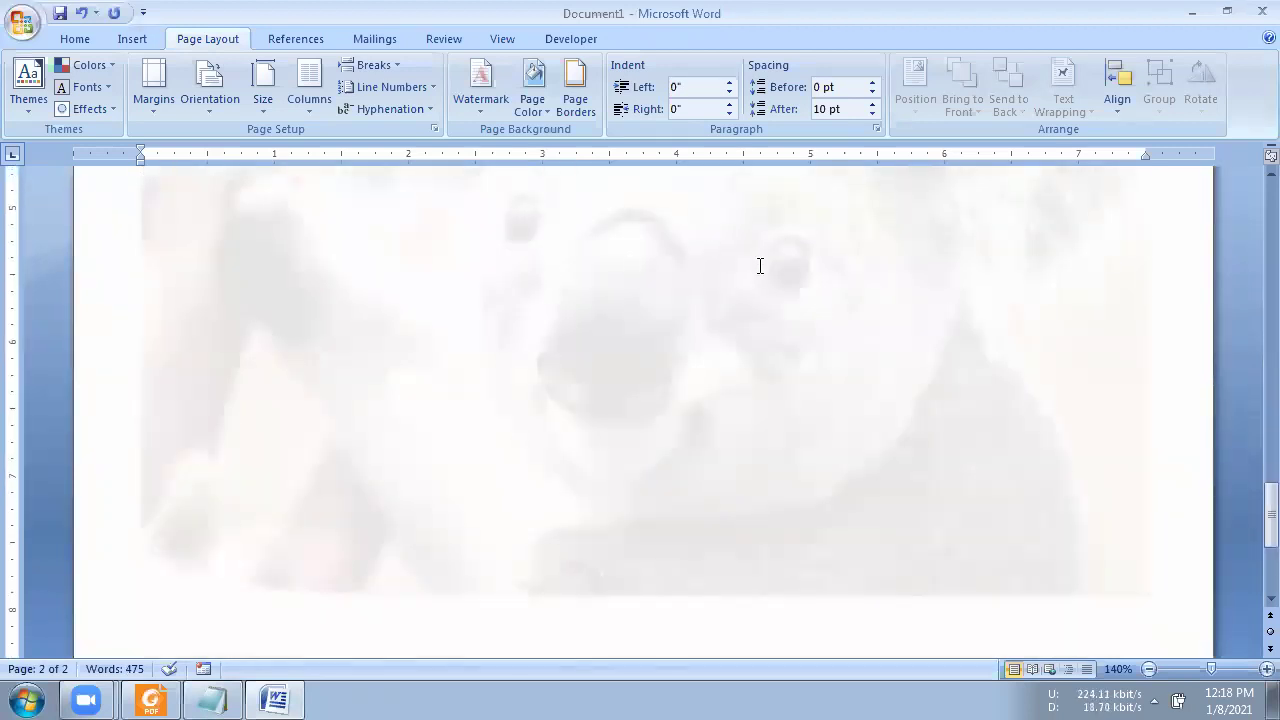
pyautogui.scroll(4, 603, 350)
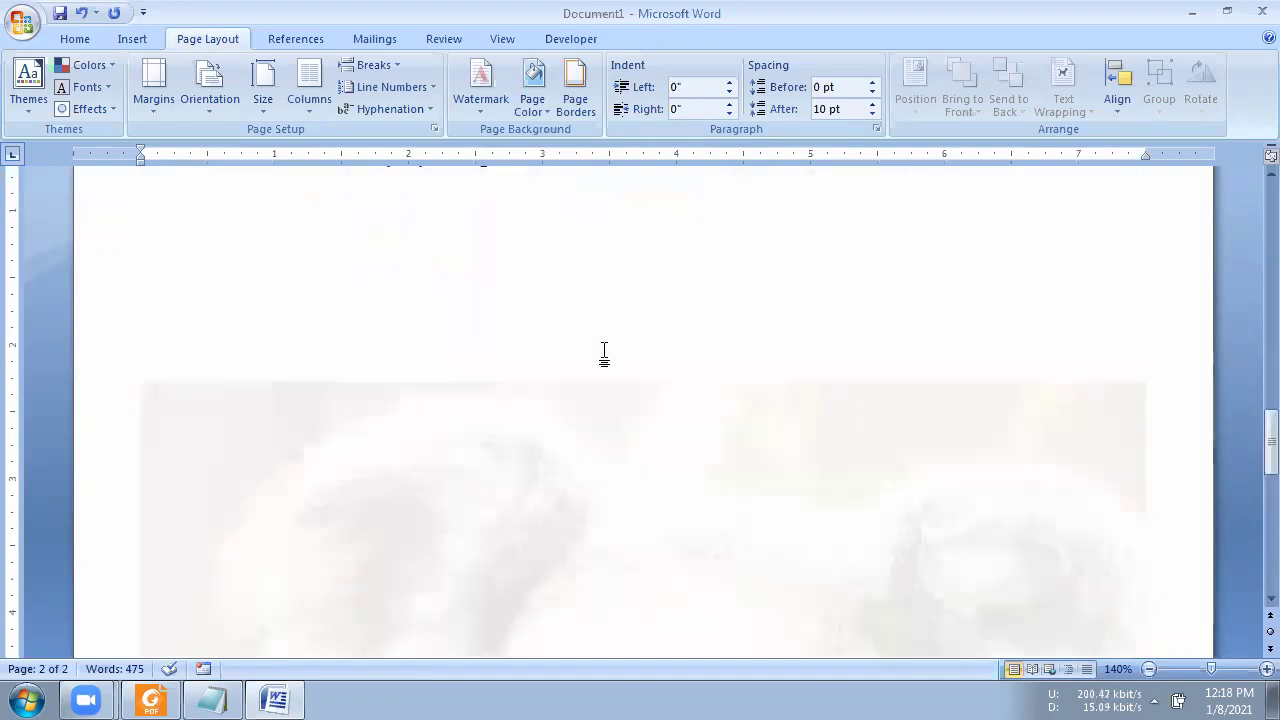
pyautogui.scroll(4, 604, 352)
pyautogui.scroll(1, 604, 352)
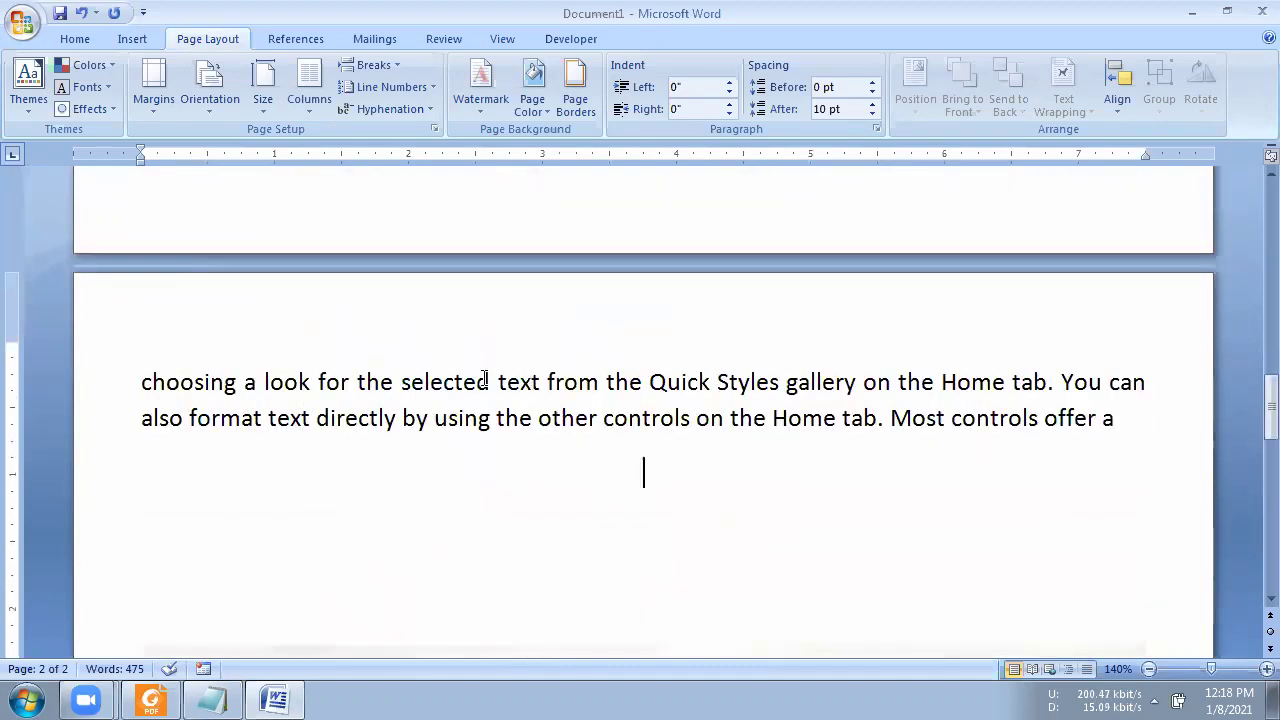
pyautogui.click(22, 20)
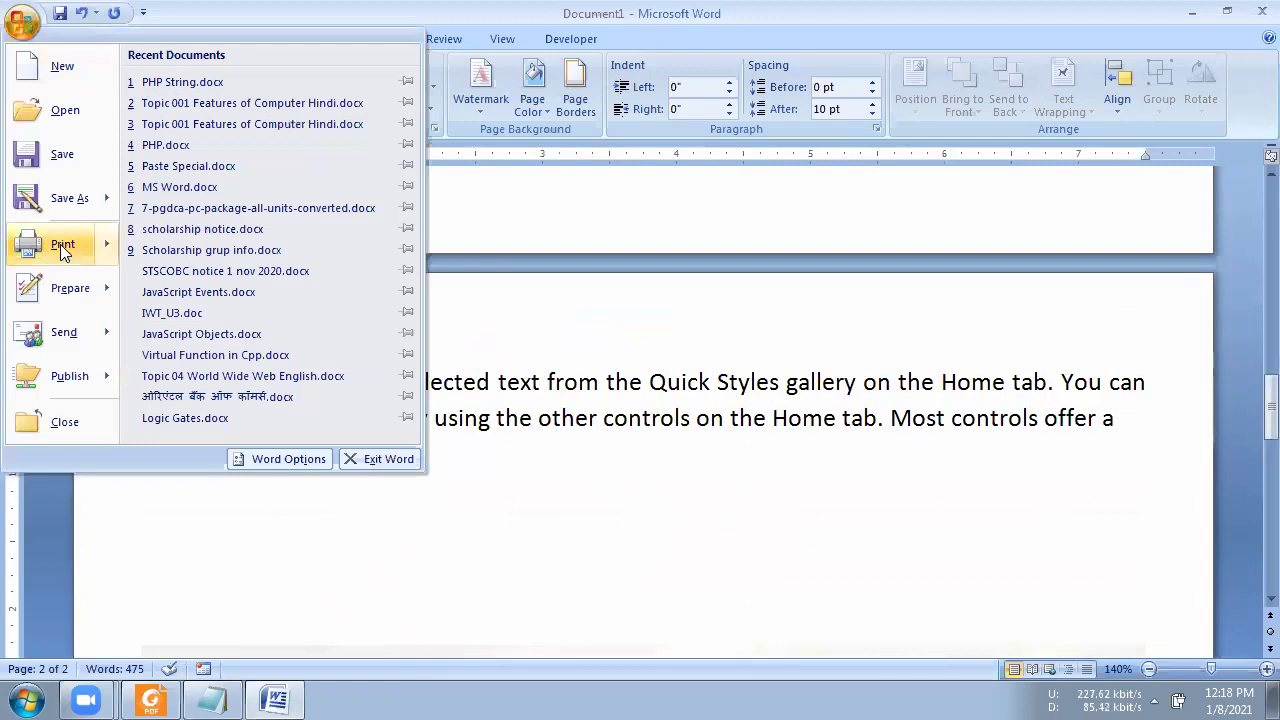
pyautogui.moveTo(60, 244)
pyautogui.click(184, 214)
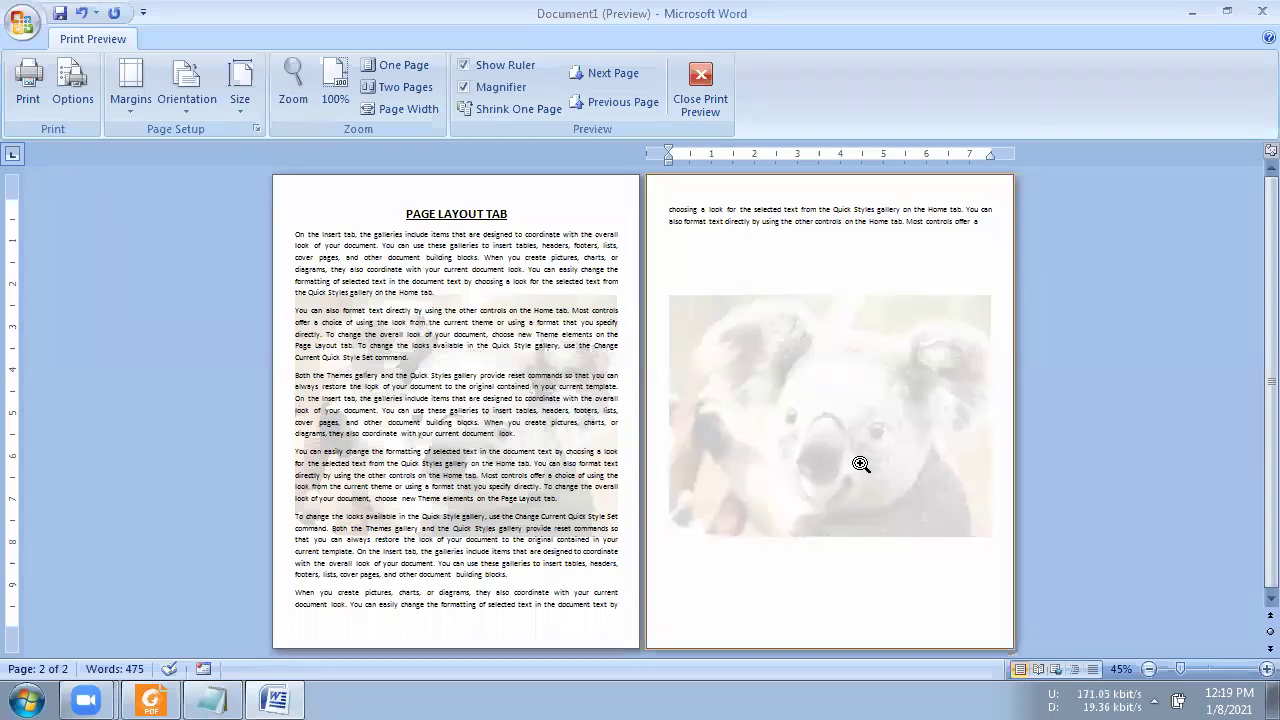
pyautogui.click(708, 102)
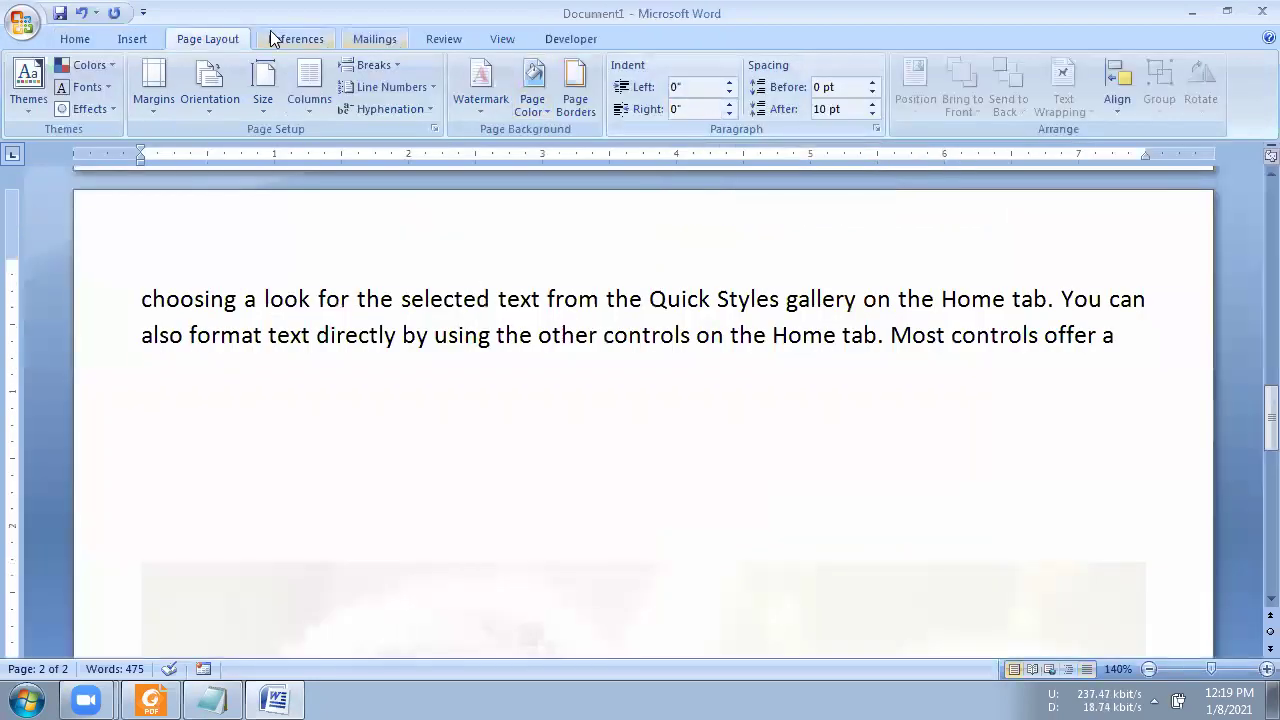
# Remove the koala watermark with Remove Watermark, return to the top, and reopen the Watermark gallery.
pyautogui.click(482, 106)
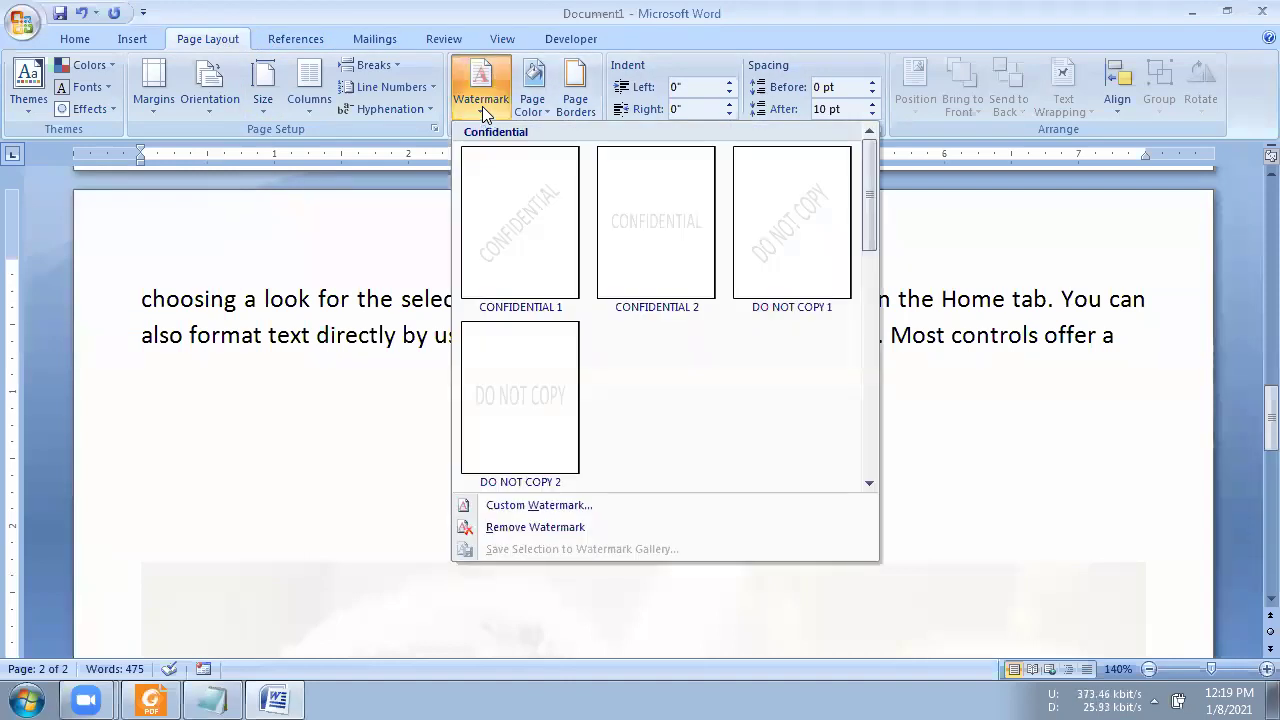
pyautogui.click(500, 530)
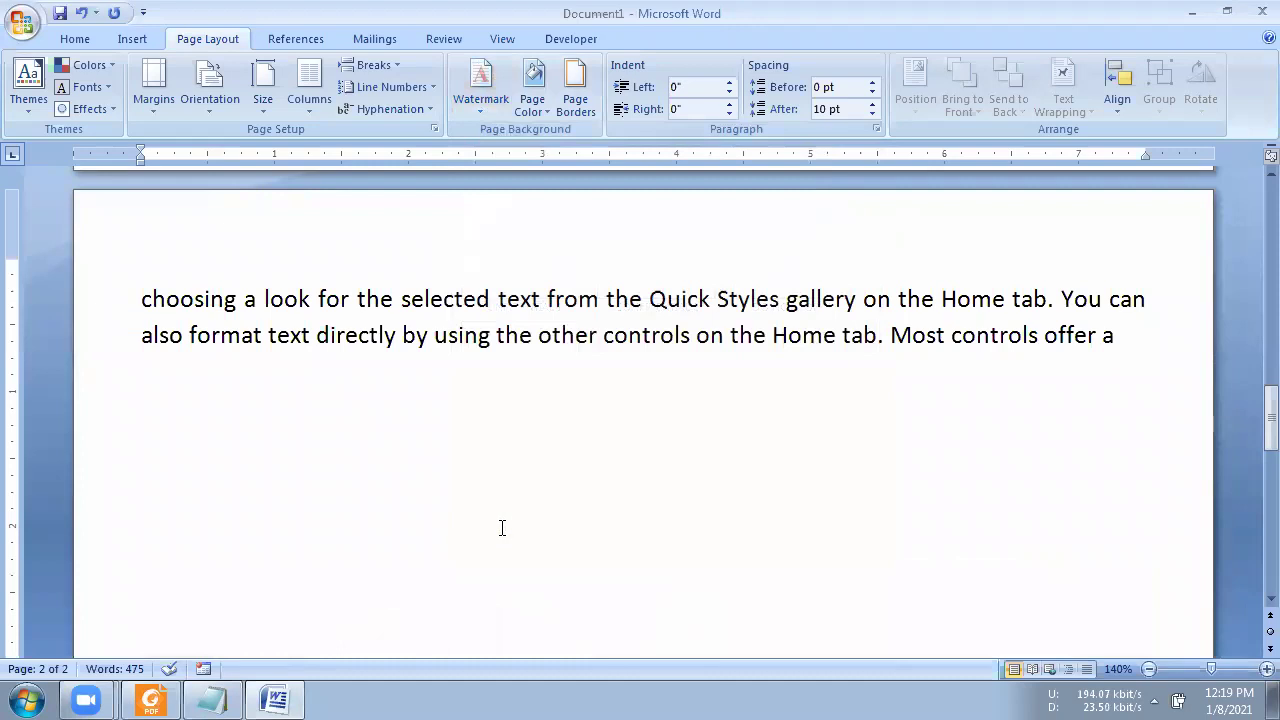
pyautogui.scroll(-5, 514, 486)
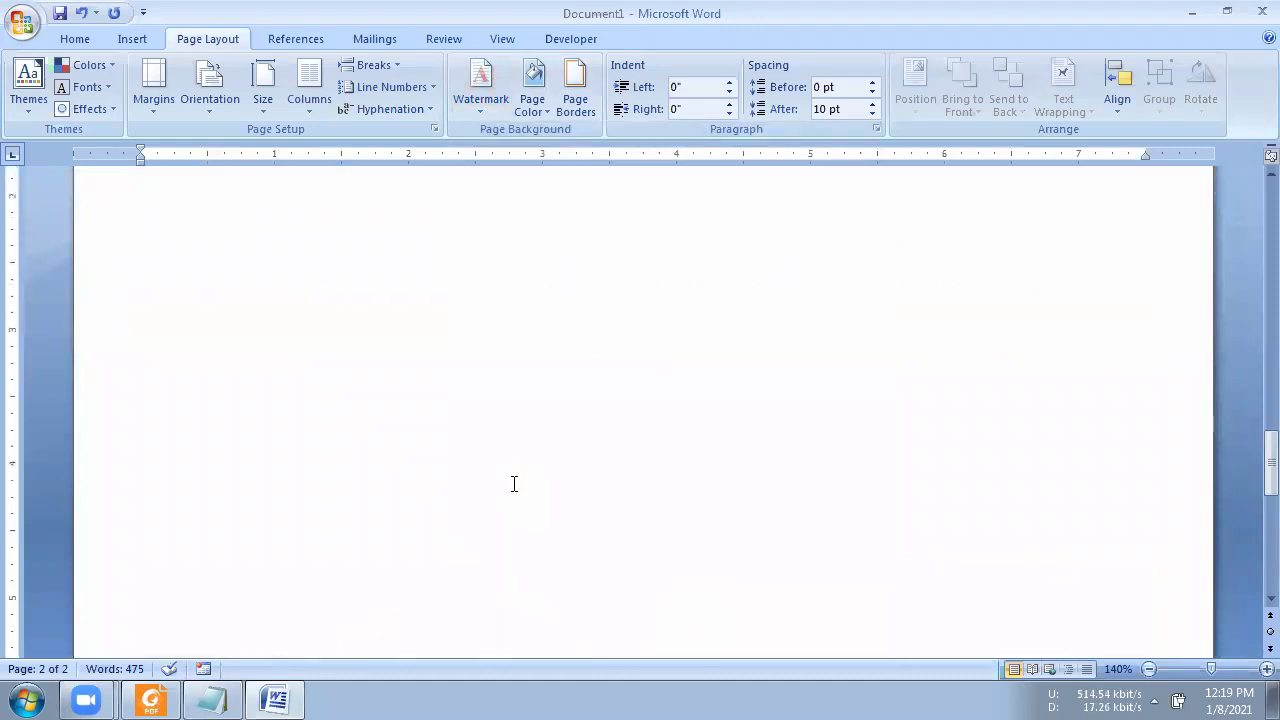
pyautogui.scroll(5, 516, 486)
pyautogui.scroll(5, 514, 484)
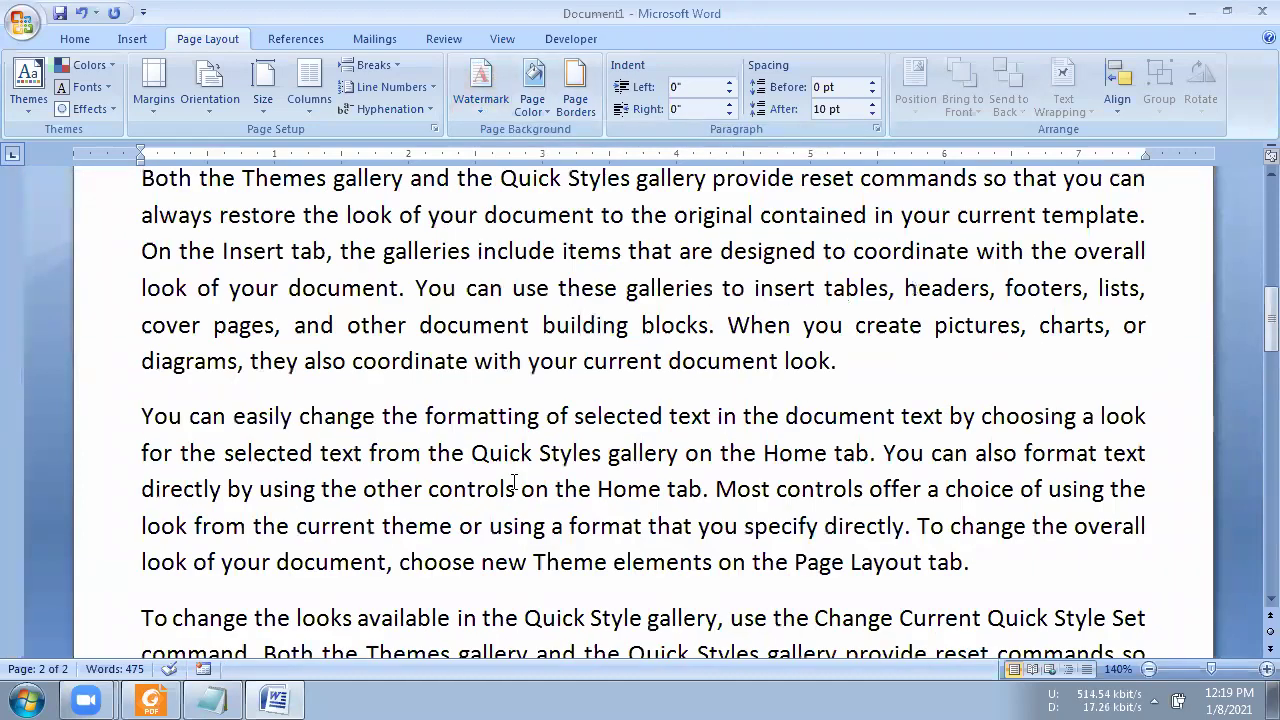
pyautogui.scroll(5, 514, 486)
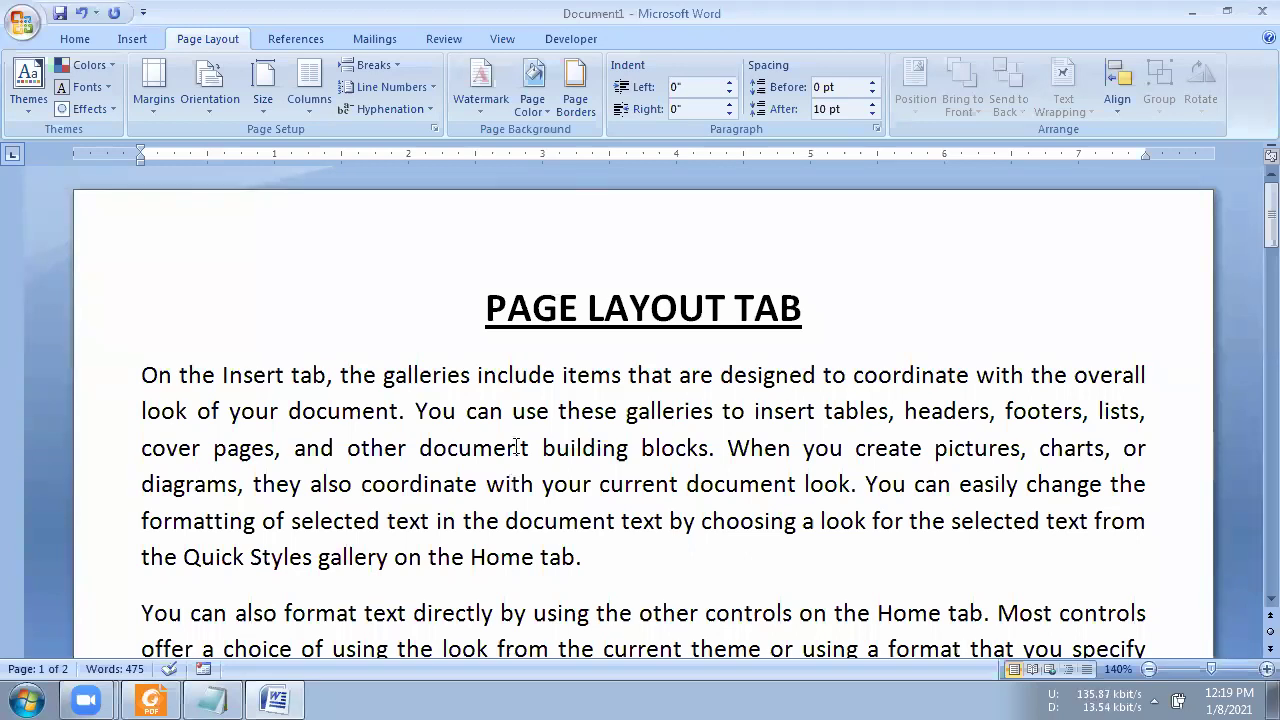
pyautogui.click(472, 108)
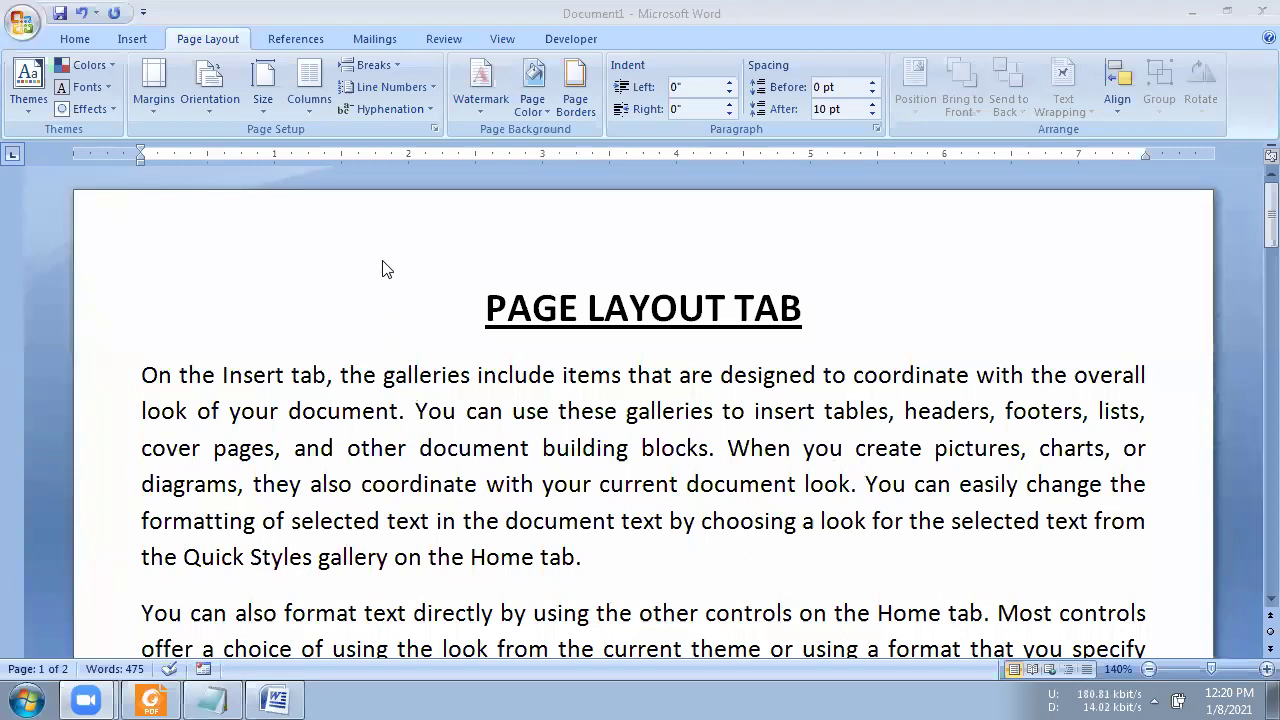
pyautogui.click(478, 106)
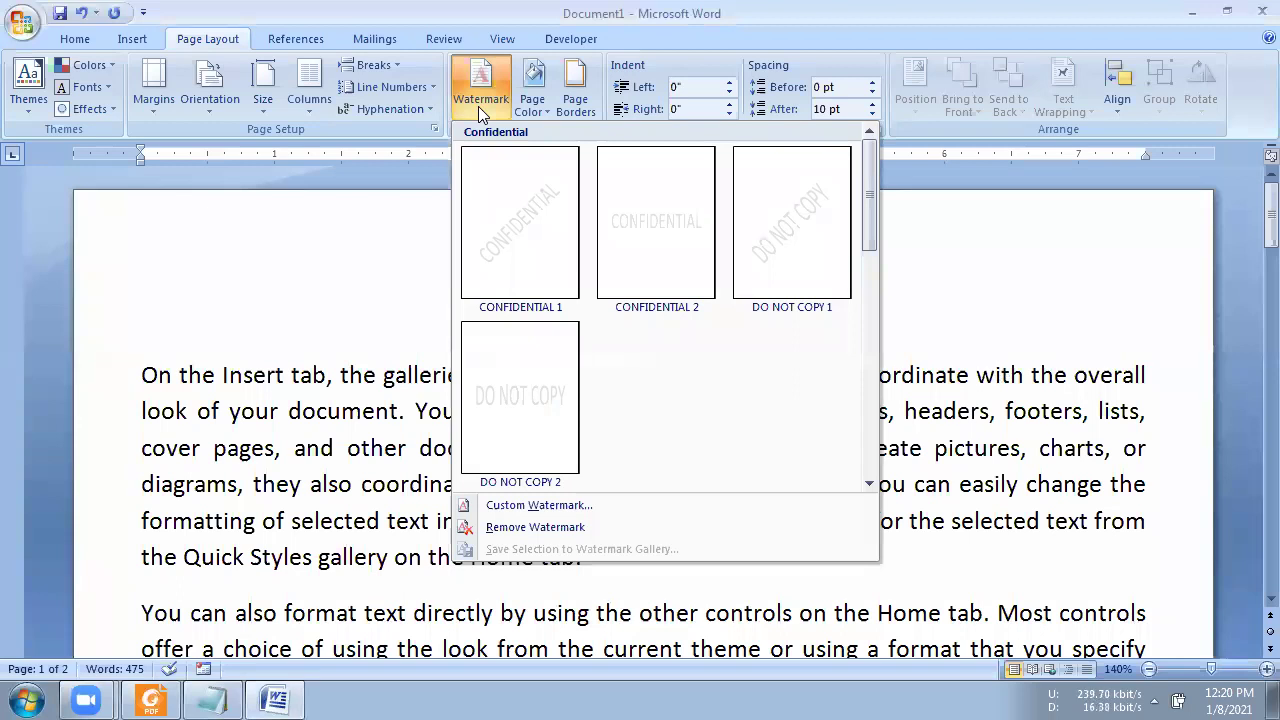
# Dismiss the Watermark gallery without picking a design, leaving the PAGE LAYOUT TAB page plain.
pyautogui.click(343, 287)
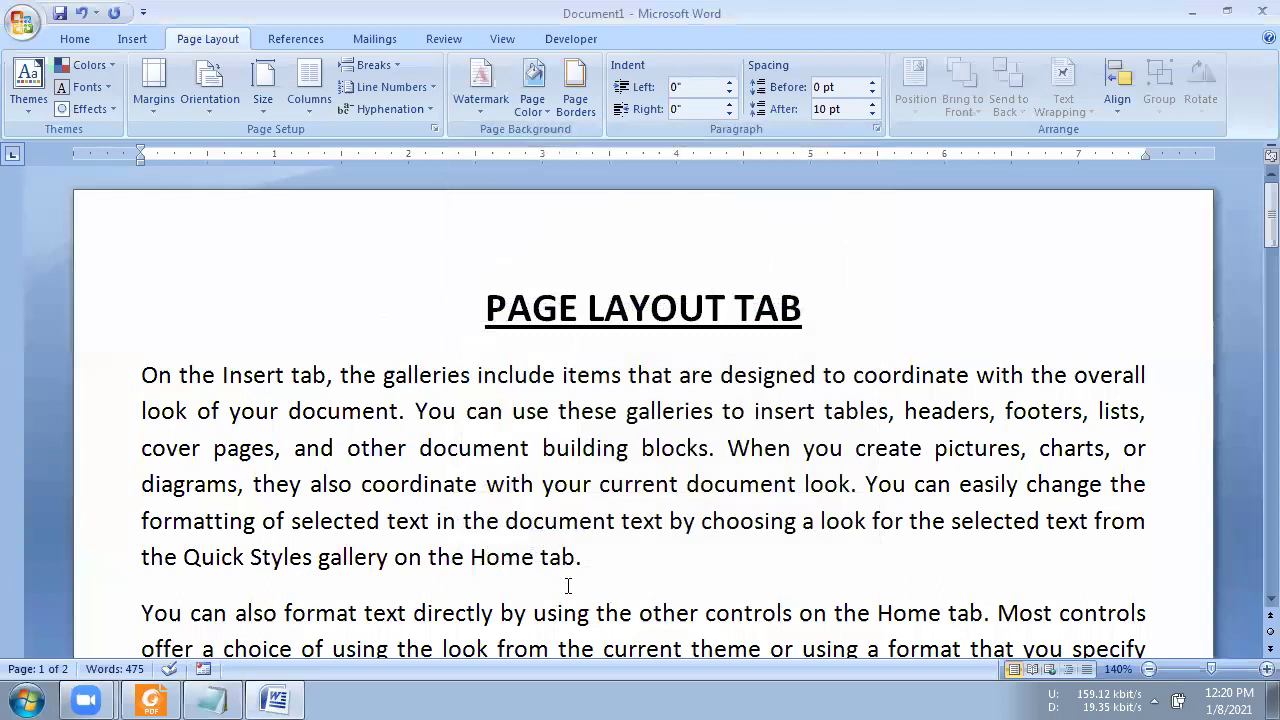